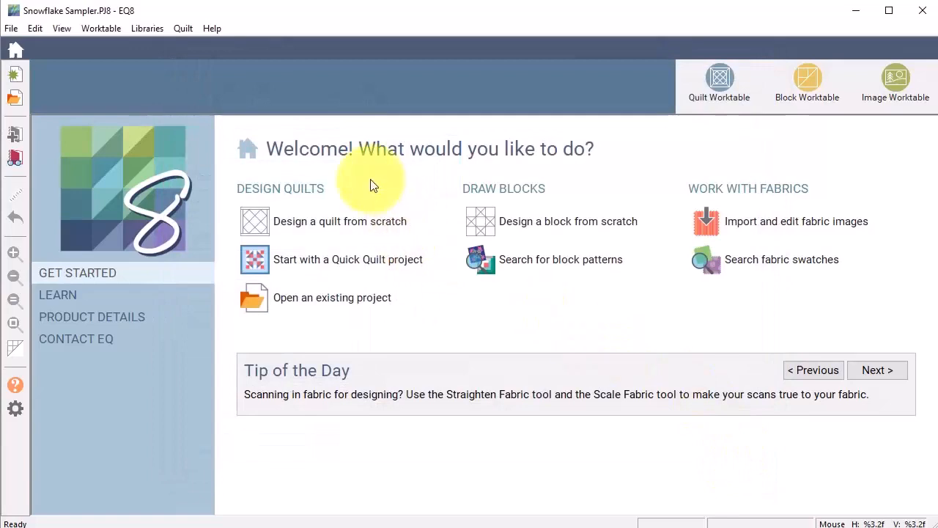
Start designing a quilt from scratch and open the library of ready-made quilt layouts
left_click(259, 227)
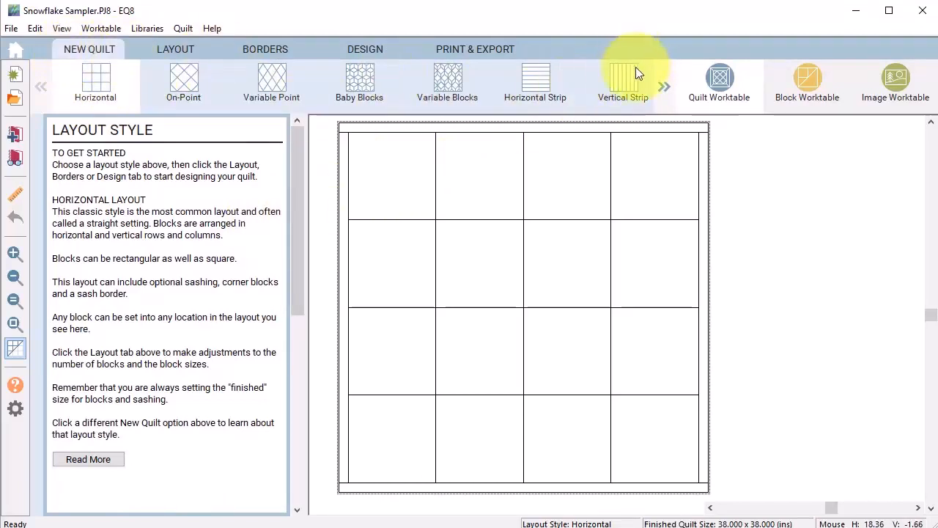
left_click(663, 83)
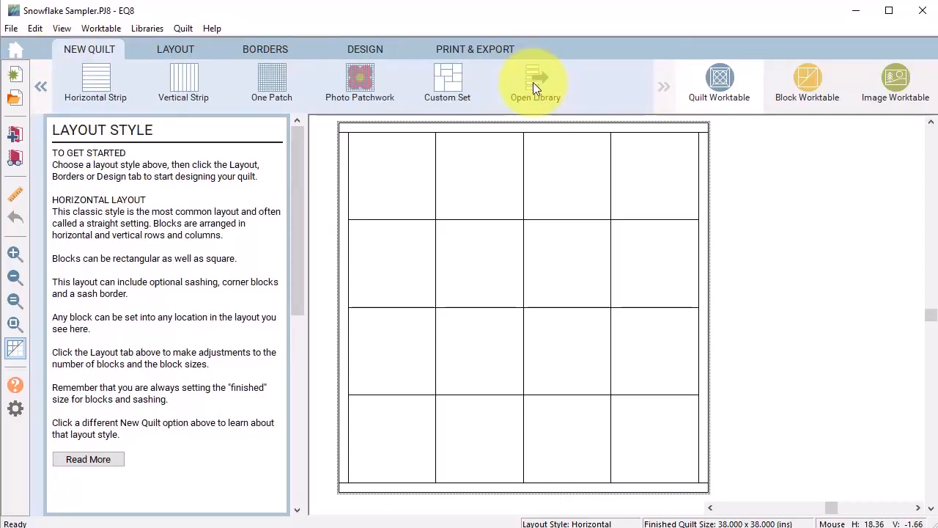
left_click(533, 88)
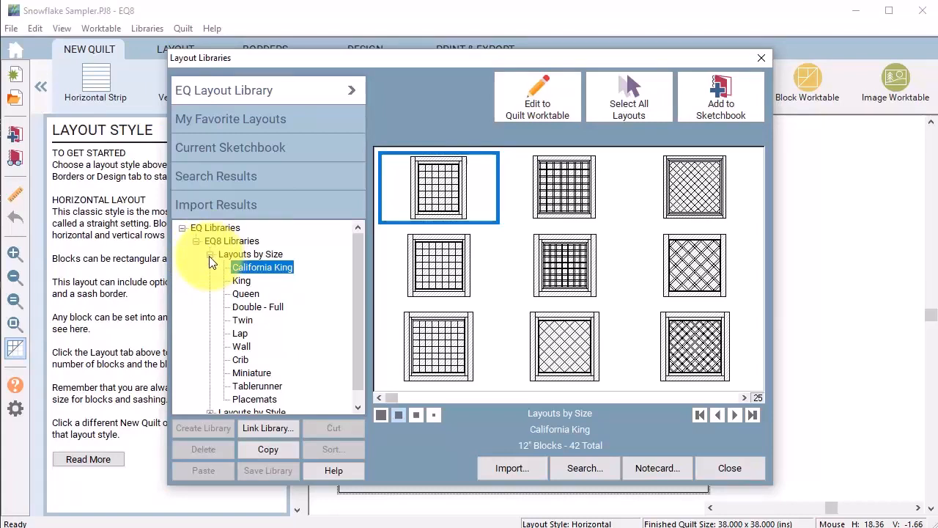
Choose the Irregular Grids - 11 layout from the Layouts by Style library and send it to the Quilt Worktable for editing
left_click(211, 256)
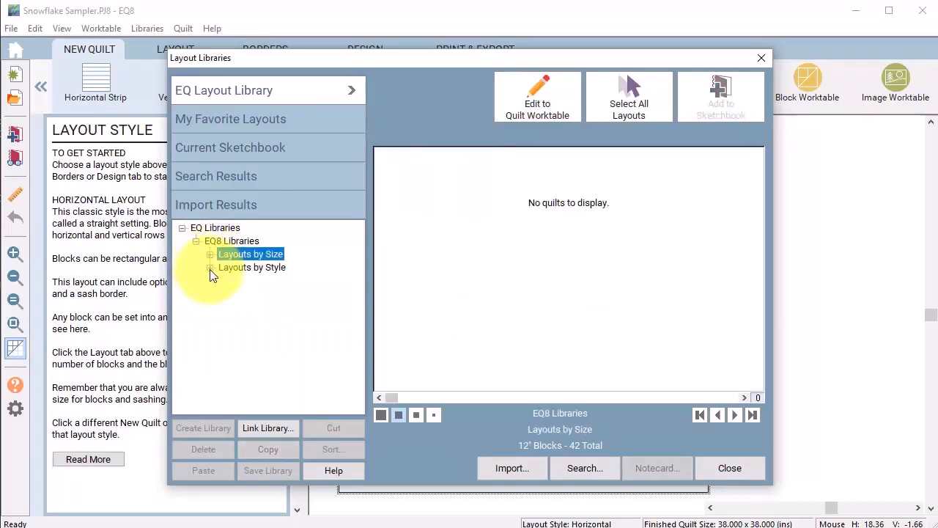
left_click(210, 267)
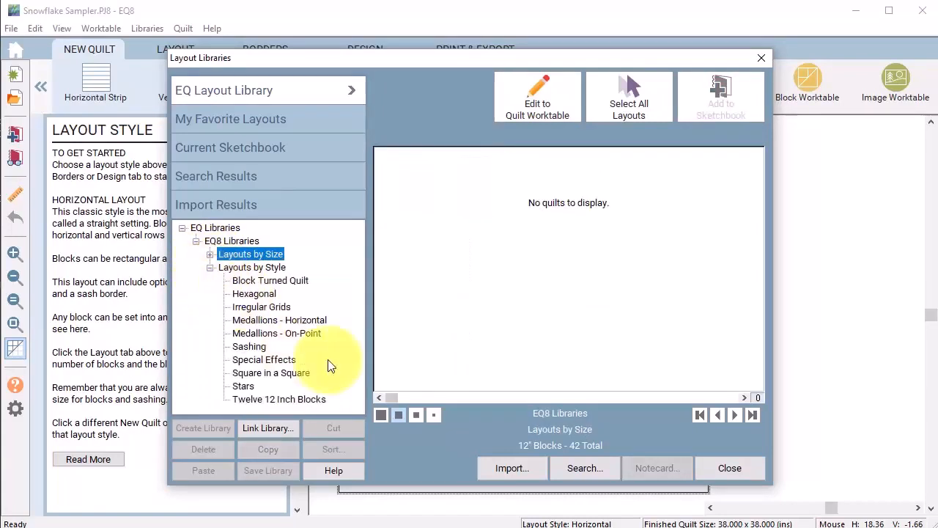
left_click(283, 311)
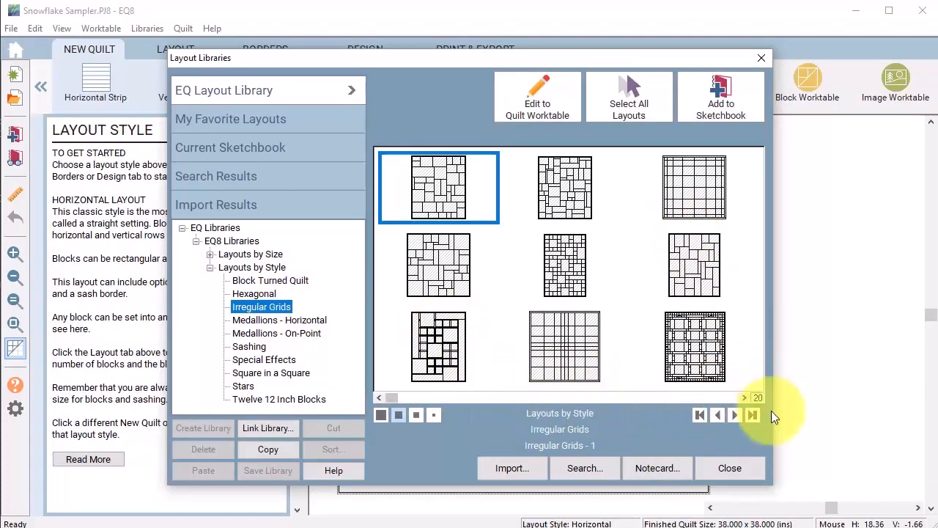
left_click(745, 399)
left_click(746, 399)
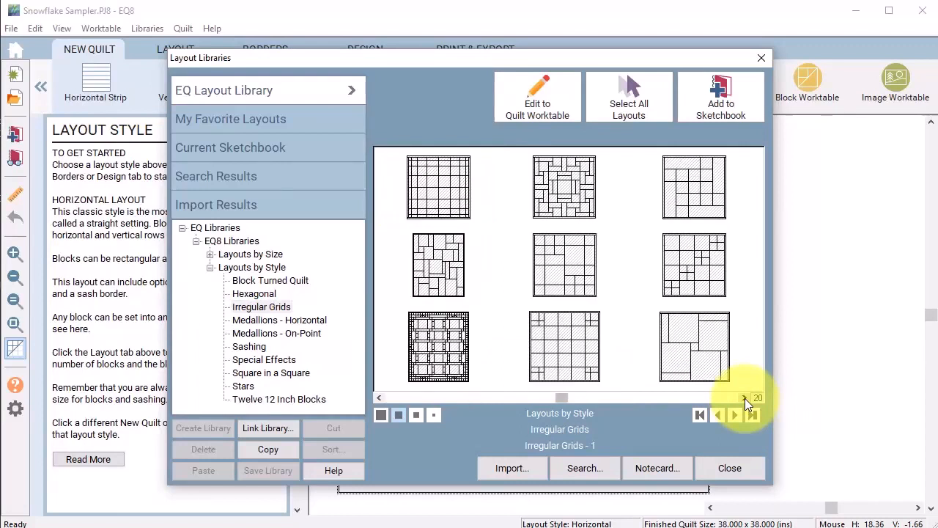
left_click(557, 271)
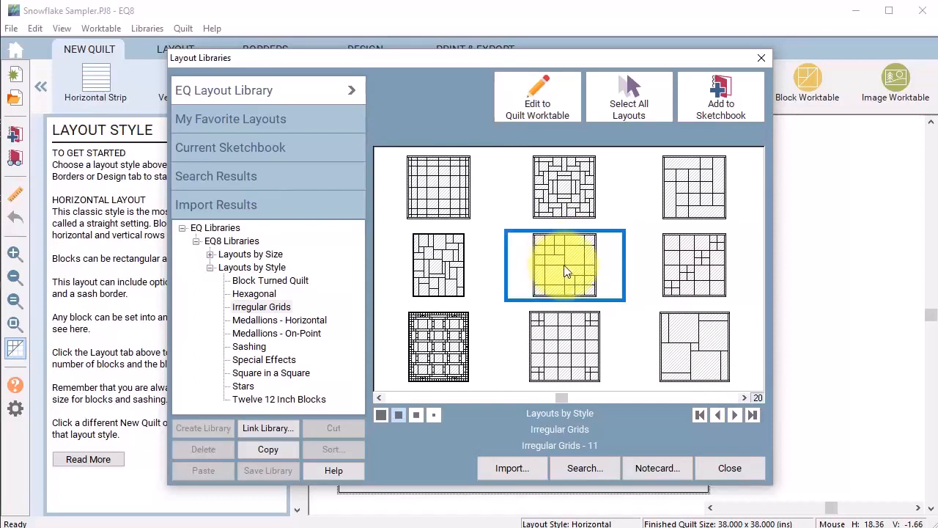
left_click(533, 95)
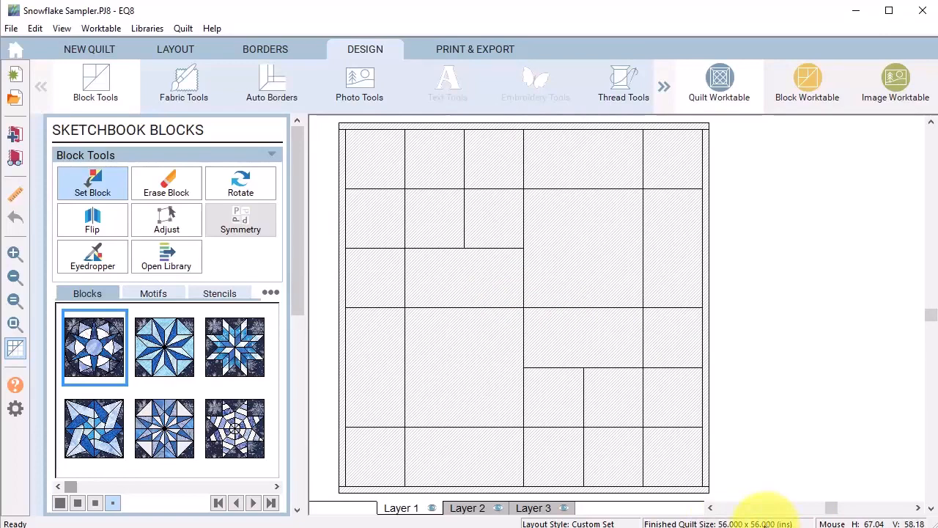
Check the dimensions of the quilt's upper-left corner square and the large square right of centre using the Adjust tool
left_click(171, 218)
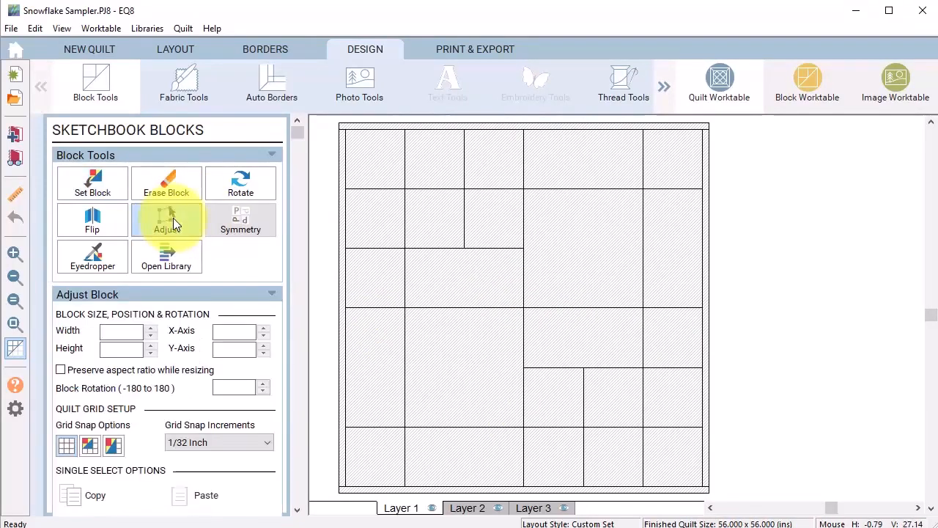
left_click(386, 185)
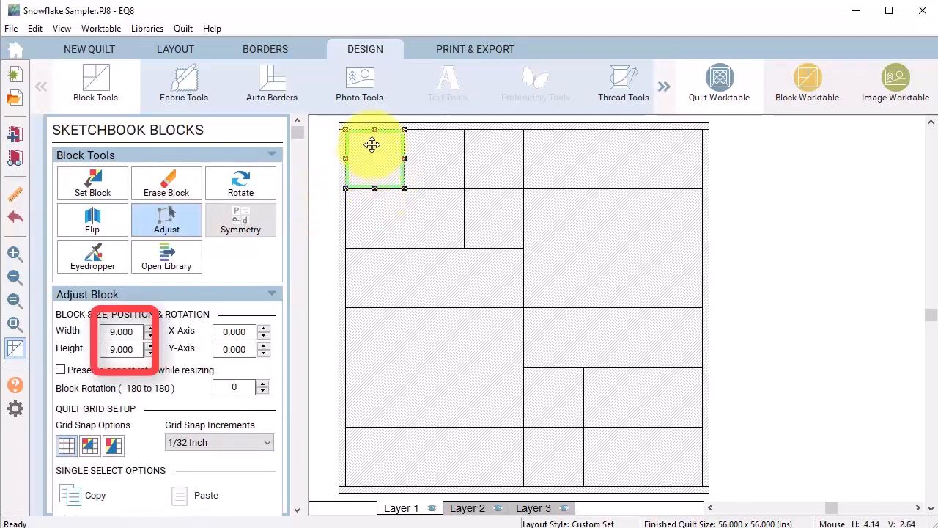
left_click(568, 263)
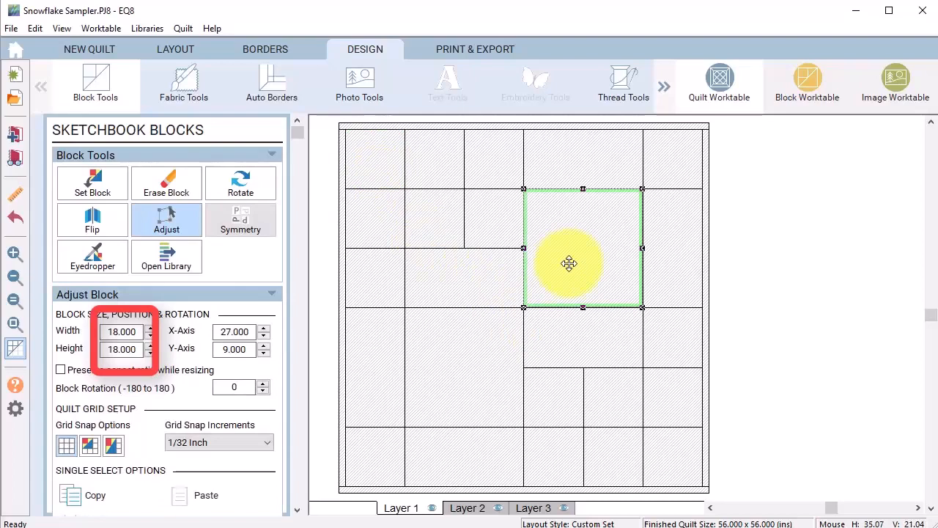
Turn on the grid snap options and move the horizontal rectangle left of the large square sideways to X about 16.4
left_click(478, 271)
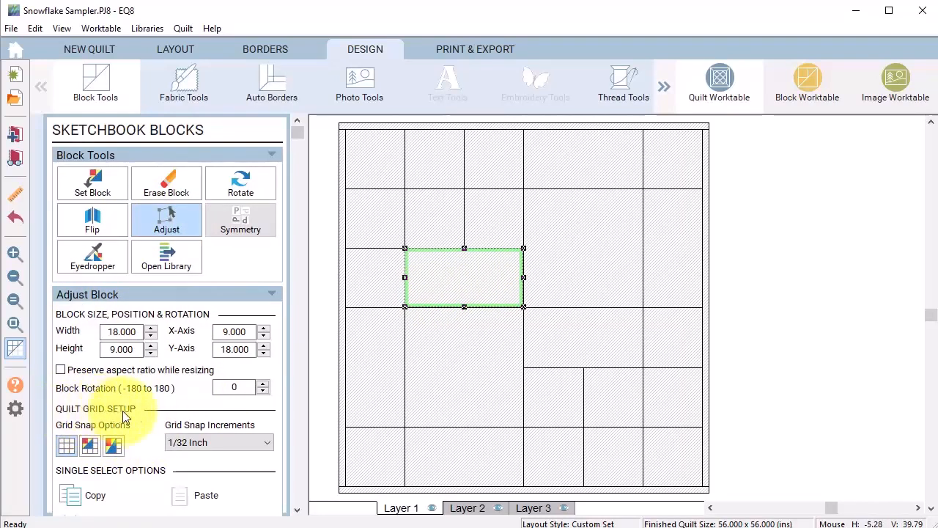
left_click(66, 449)
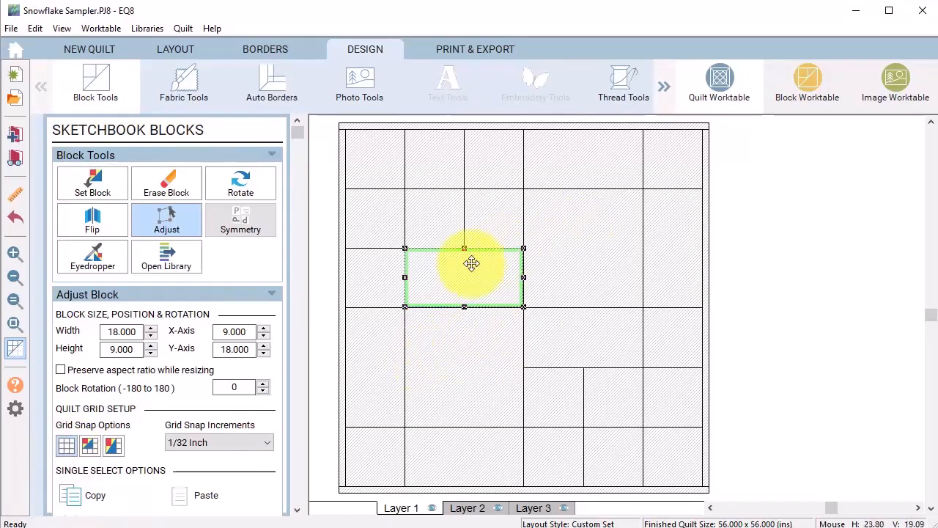
left_click_drag(453, 272, 509, 272)
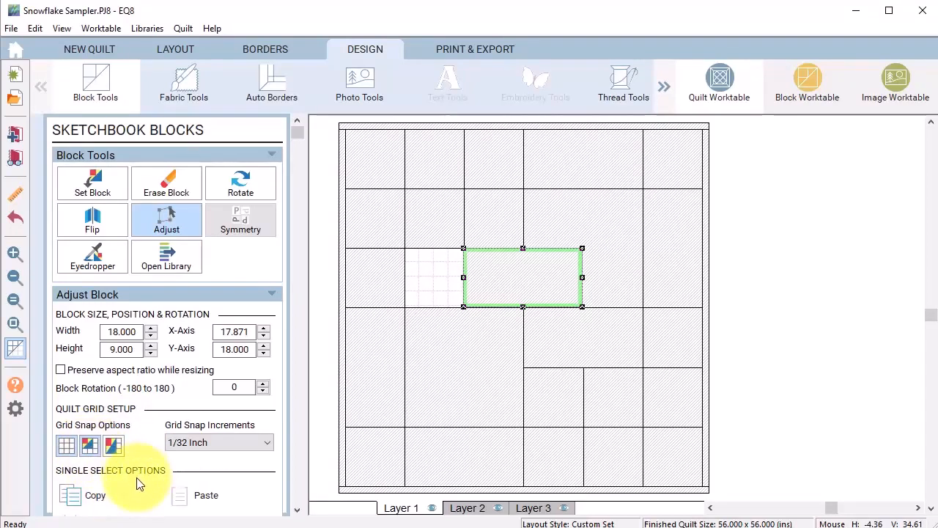
left_click_drag(509, 275, 499, 277)
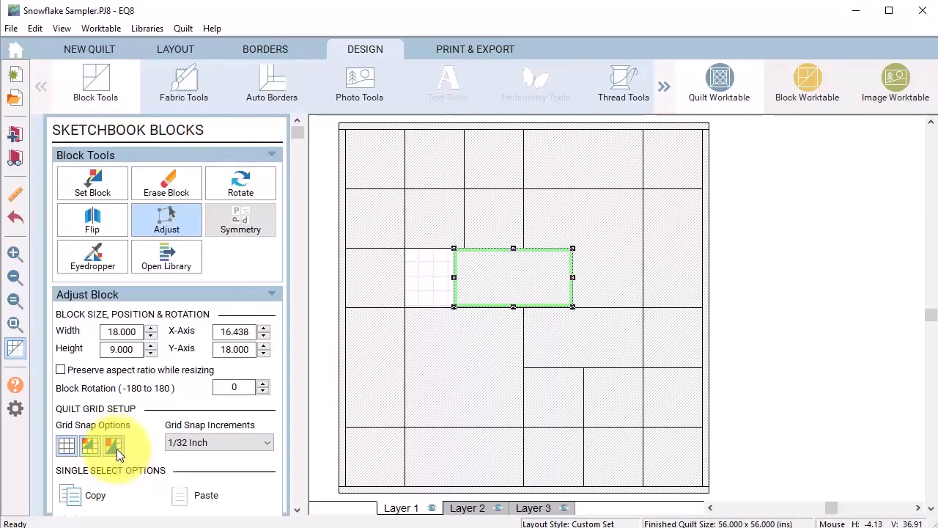
Set the grid snap increments to 1 inch and move the horizontal rectangle back to X 9, Y 18
left_click(267, 440)
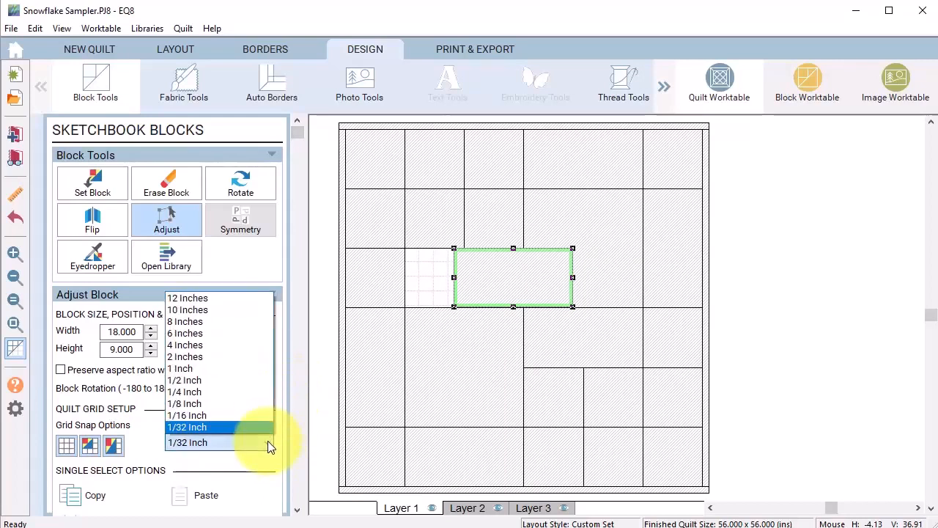
left_click(188, 368)
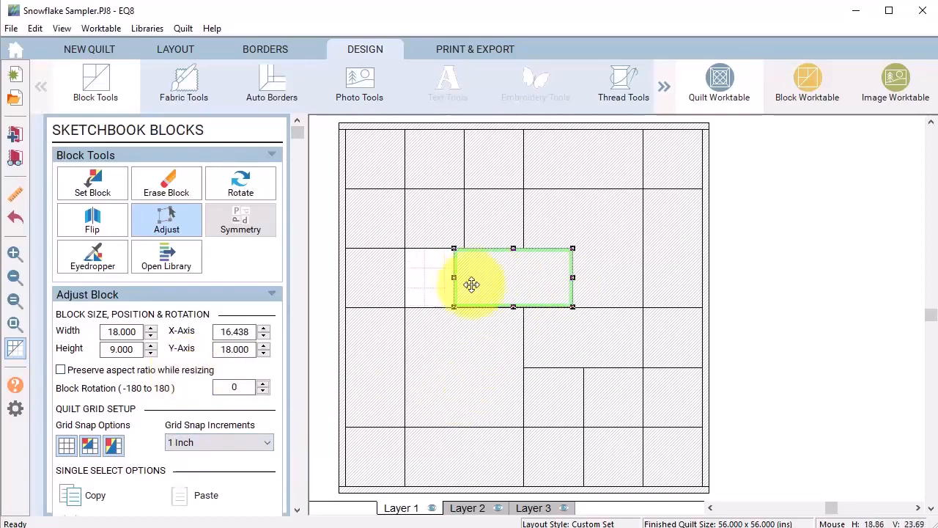
left_click_drag(510, 277, 469, 268)
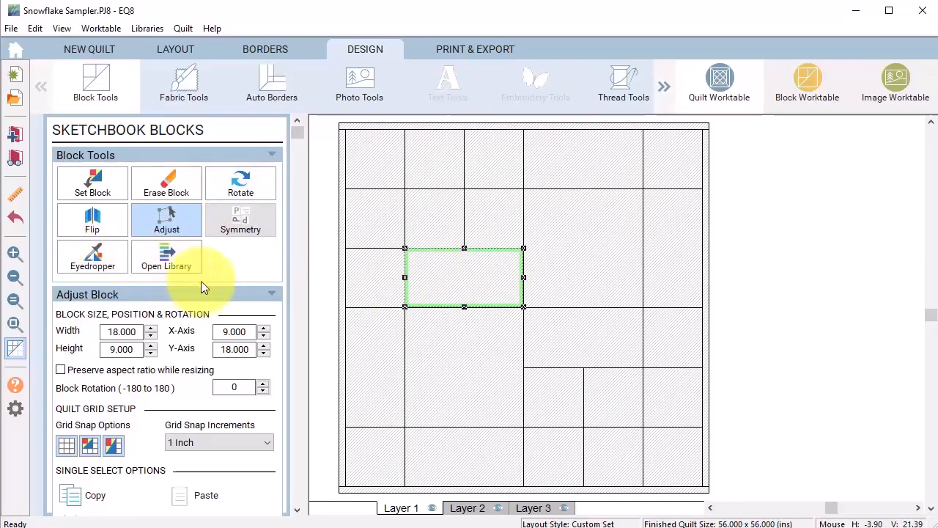
Delete the horizontal rectangle and place a copy of the 9-inch square above it in the gap's left half, at X 8.875, Y 17.875
scroll(248, 419, "down", 5)
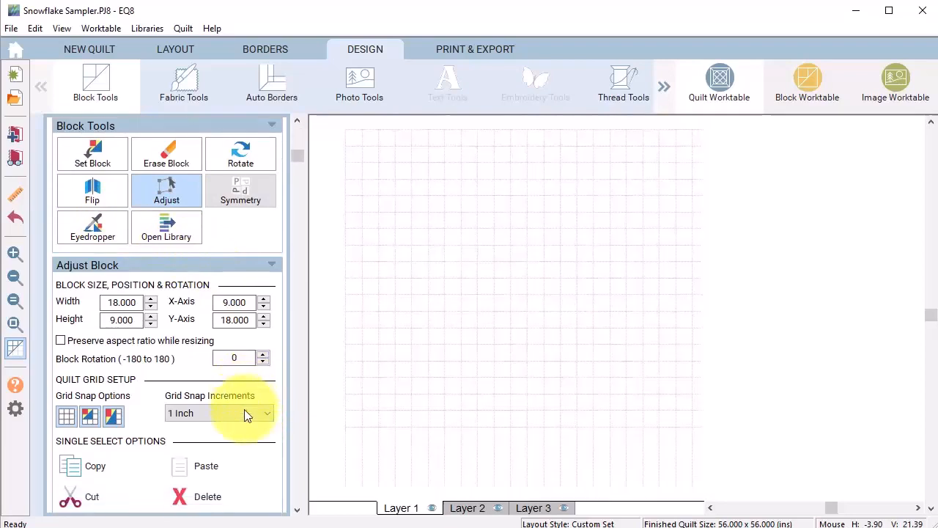
left_click(207, 497)
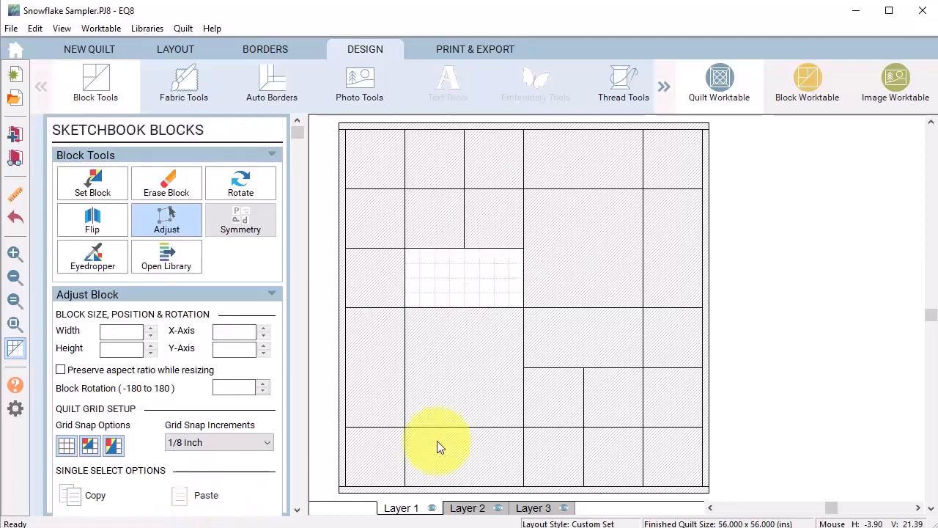
left_click(440, 252)
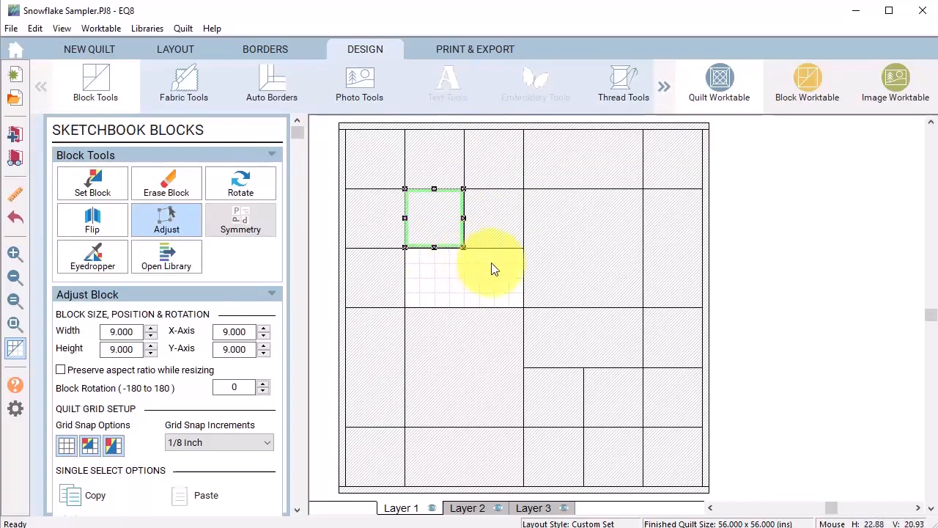
left_click(73, 499)
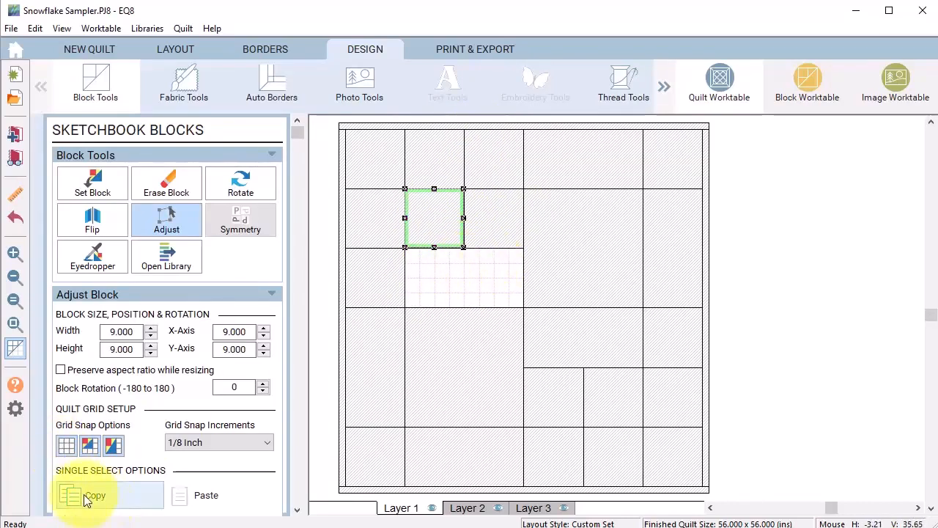
left_click(203, 496)
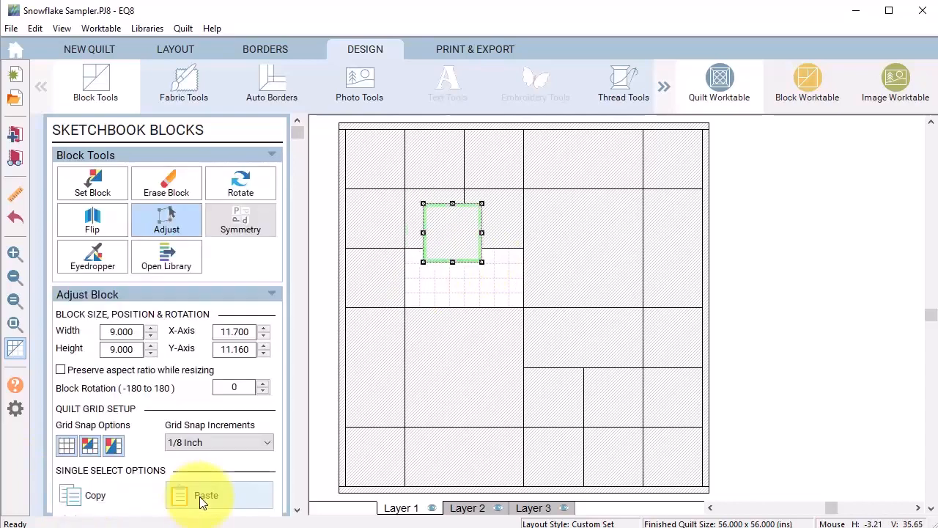
left_click_drag(446, 218, 434, 272)
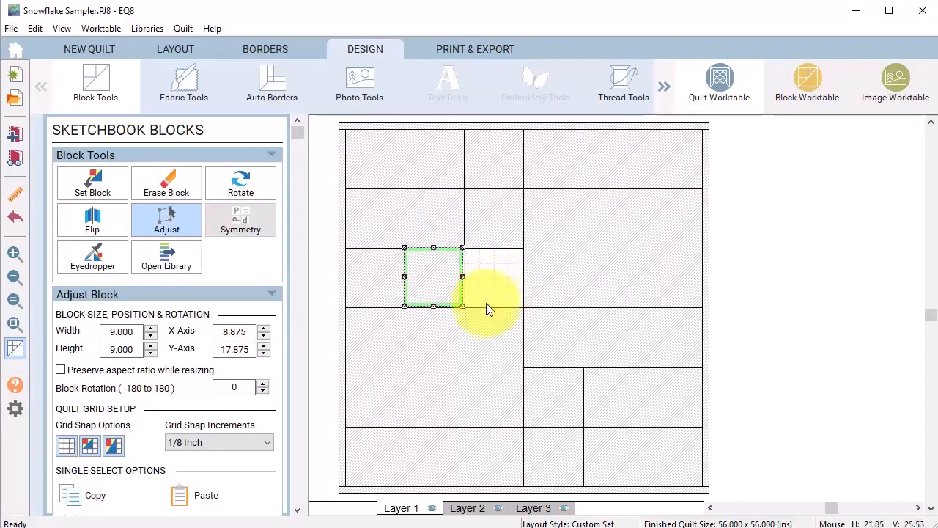
Paste a second copy of the 9-inch square into the gap's right half at X 18, Y 18
left_click(143, 497)
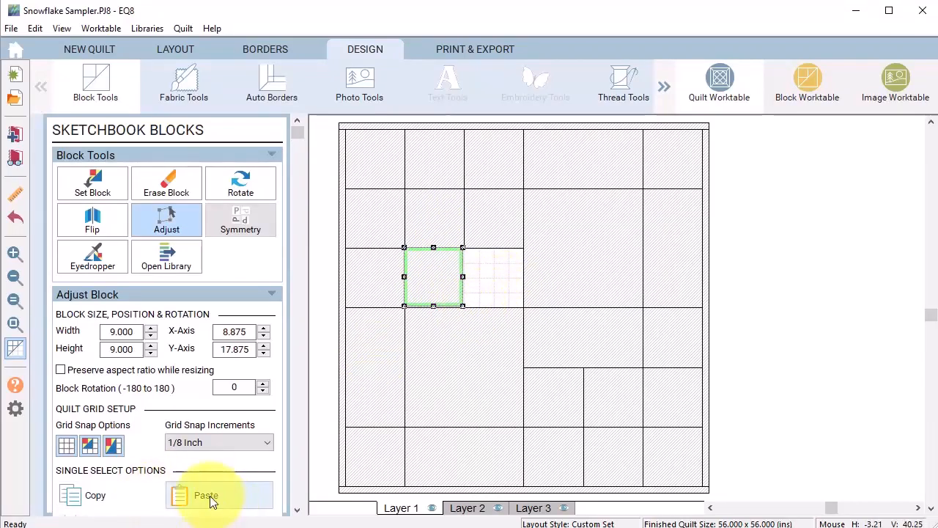
left_click(201, 496)
left_click_drag(480, 234, 500, 271)
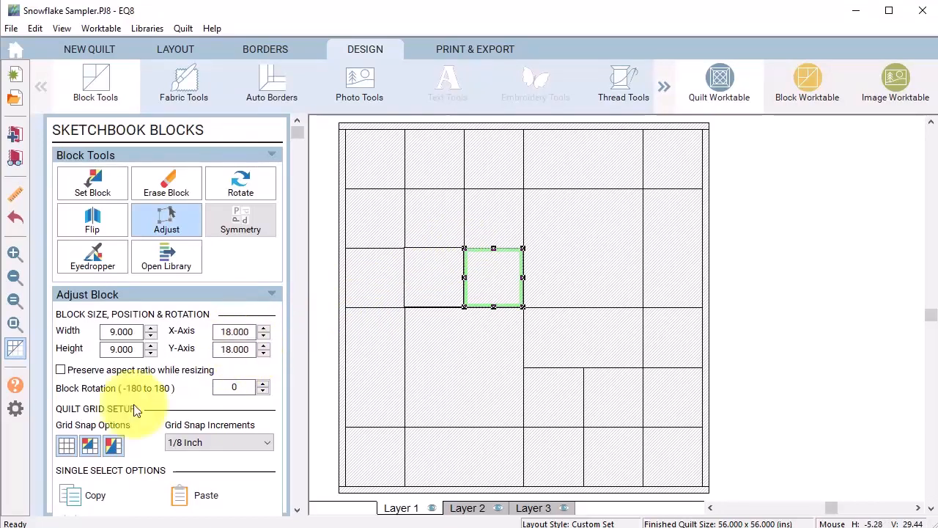
Set the grid snap increments to 1 inch and realign the left copied square to X 9, Y 18
left_click(266, 442)
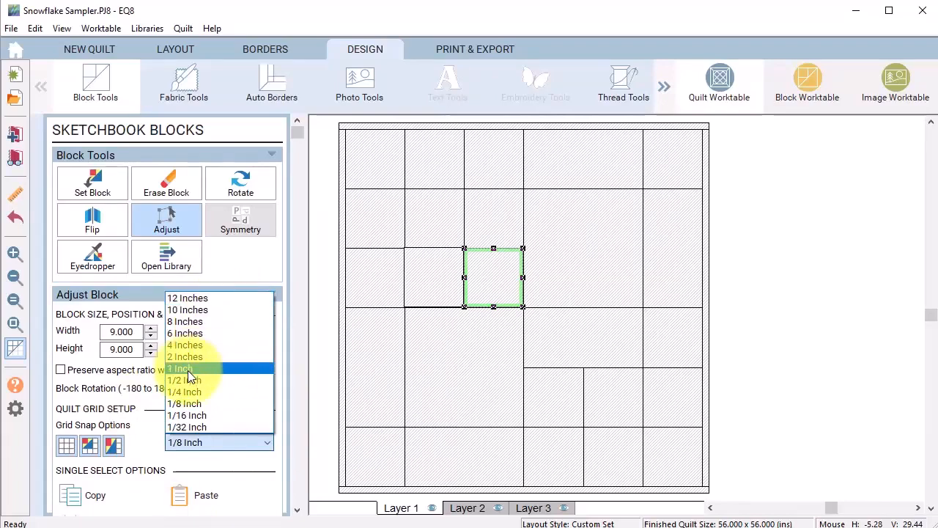
left_click(220, 368)
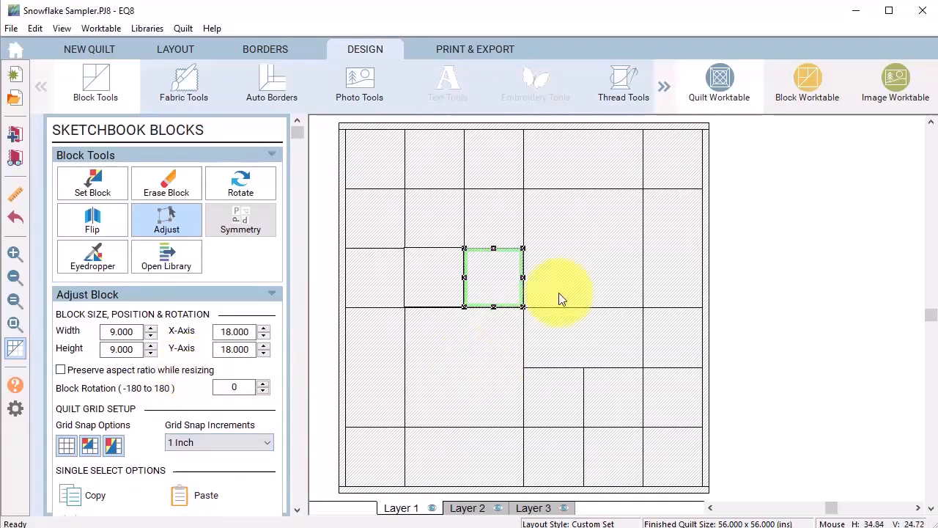
left_click_drag(484, 275, 427, 276)
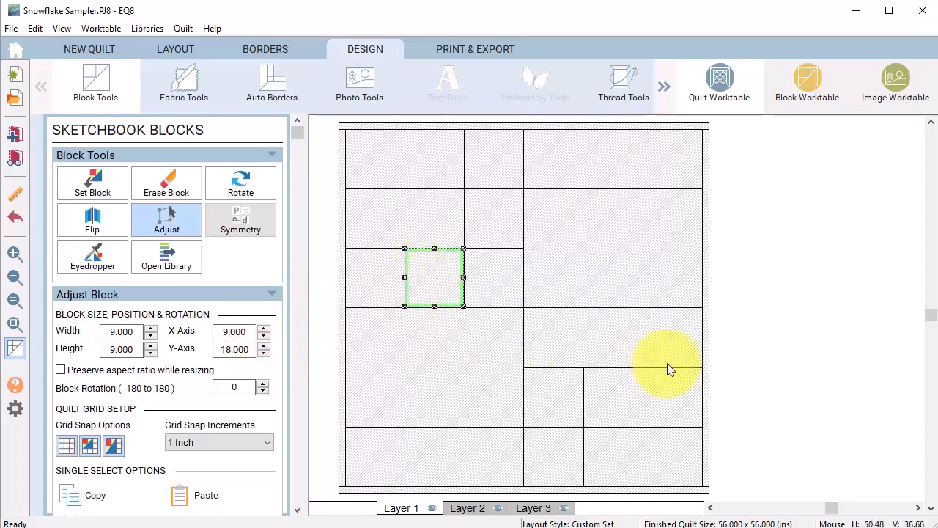
Delete the horizontal rectangle below the large square and move the 9-inch square beneath it up to X 27, Y 32
left_click(592, 345)
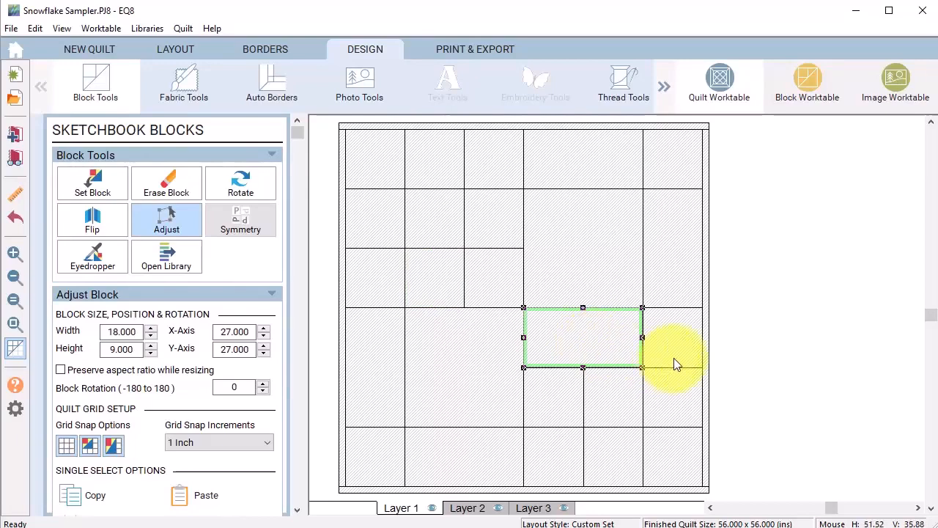
key("Delete")
left_click(551, 388)
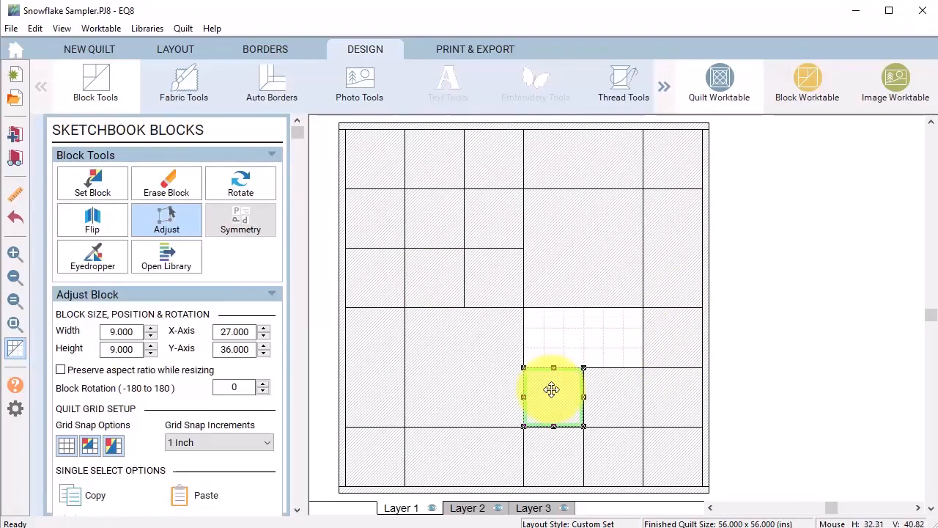
left_click_drag(551, 389, 551, 361)
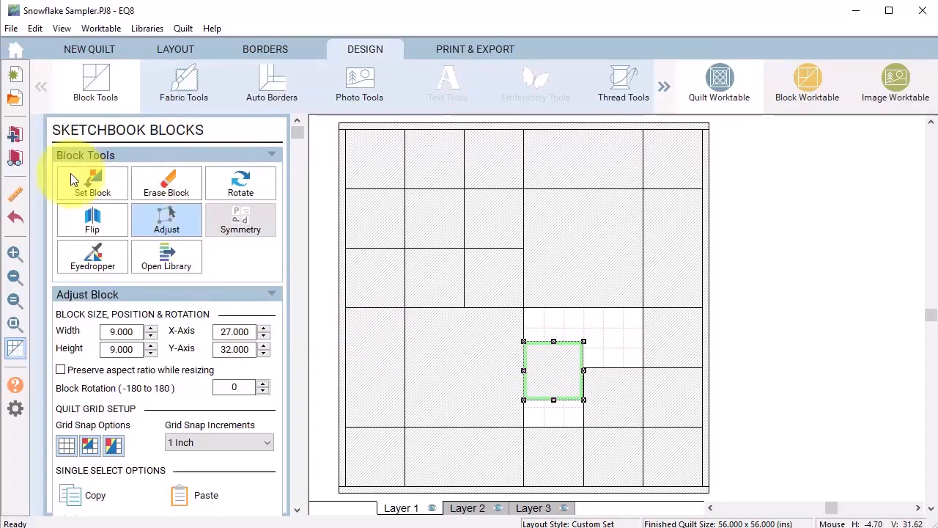
Add a plain block to the sketchbook blocks and place a 6-inch copy on the quilt at X 24, Y 24
left_click(93, 183)
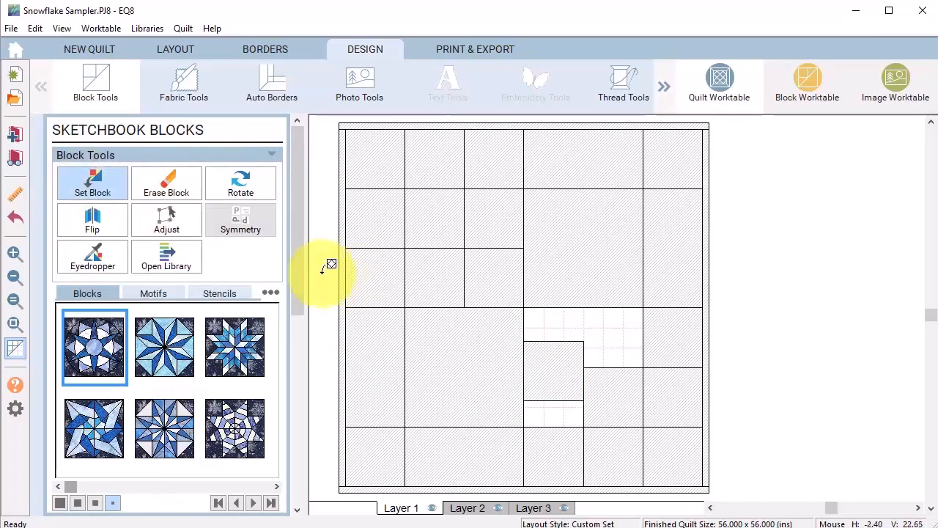
left_click(271, 292)
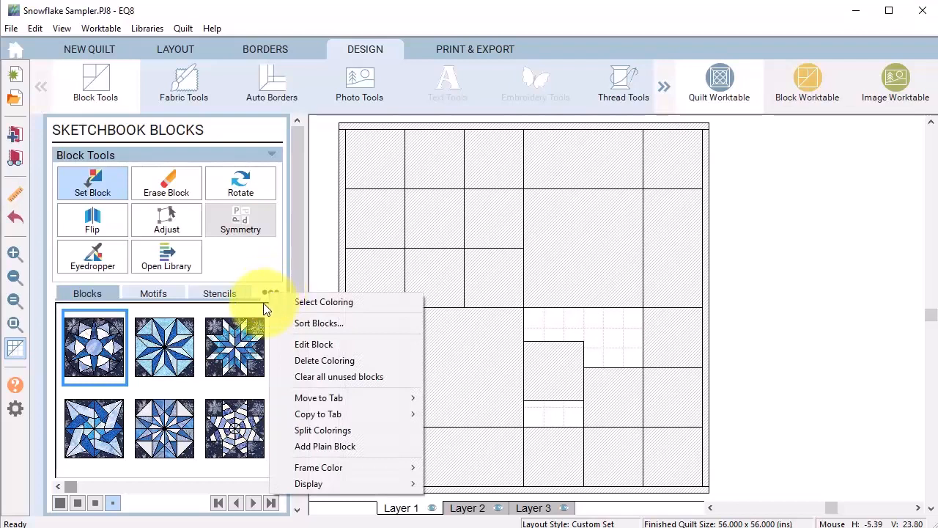
mouse_move(341, 398)
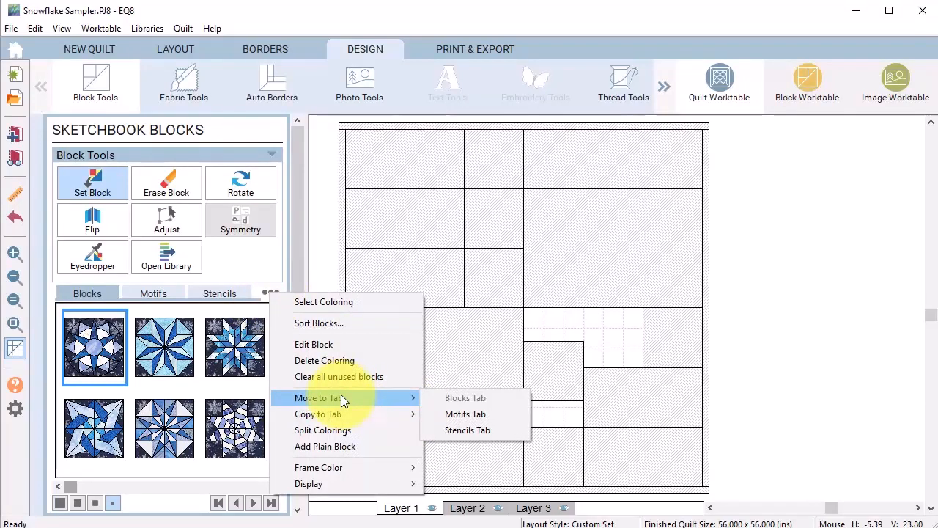
left_click(346, 447)
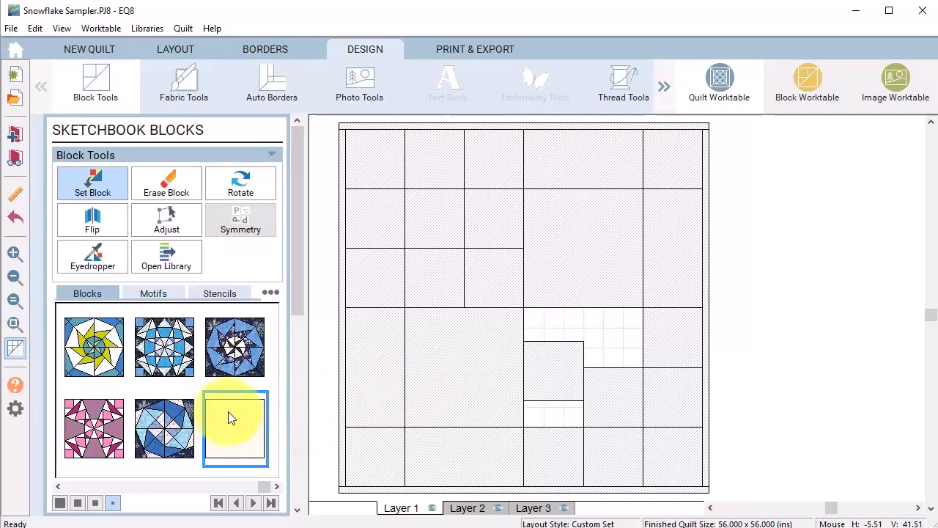
left_click_drag(228, 413, 505, 288)
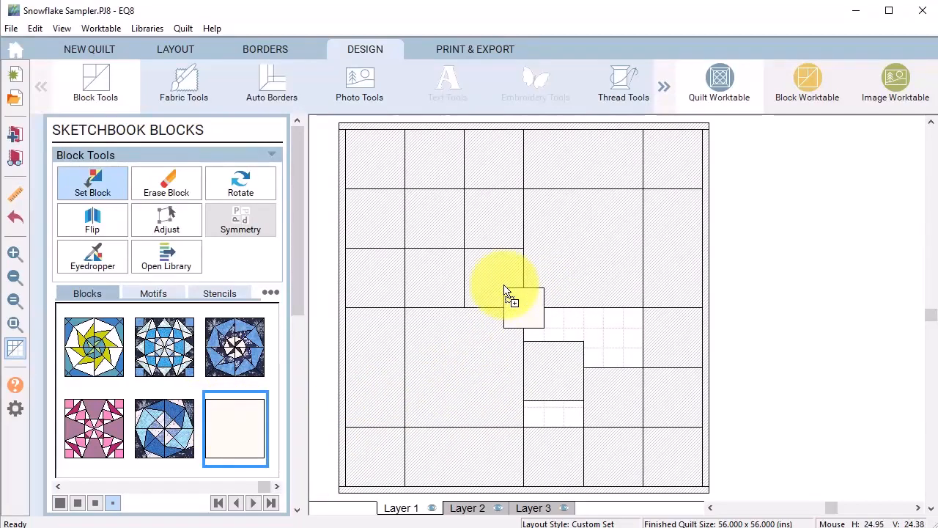
Fit the plain block into the gap at X 27, Y 27 as a 9 by 4 inch strip, and move the 9-inch square below to Y 31
left_click(181, 220)
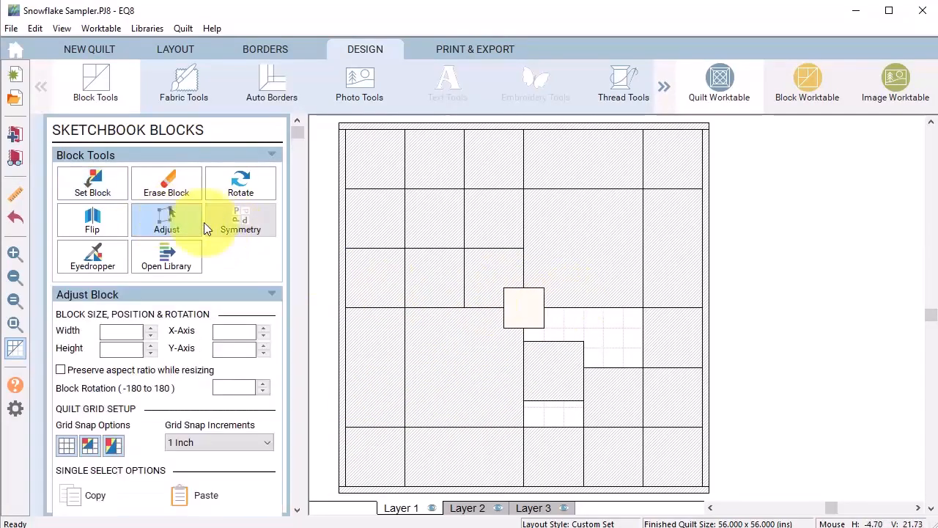
left_click(535, 315)
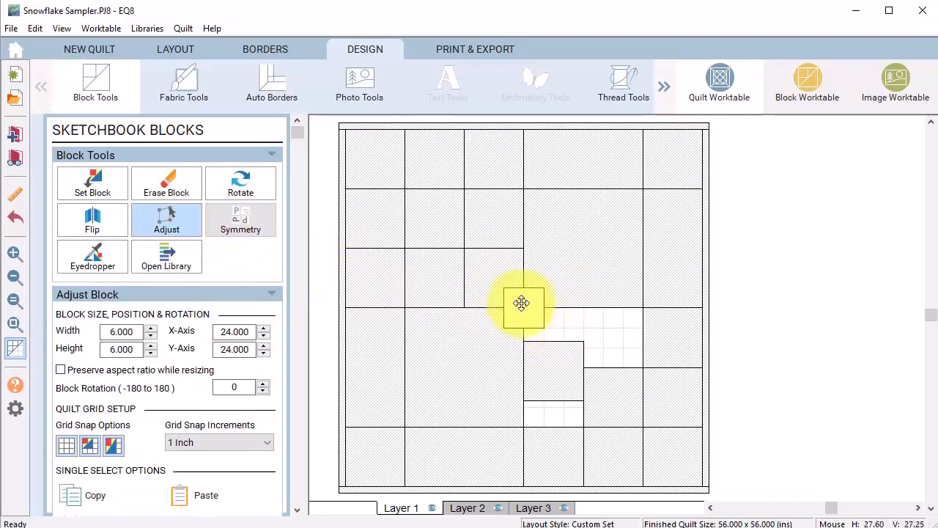
left_click_drag(521, 306, 576, 324)
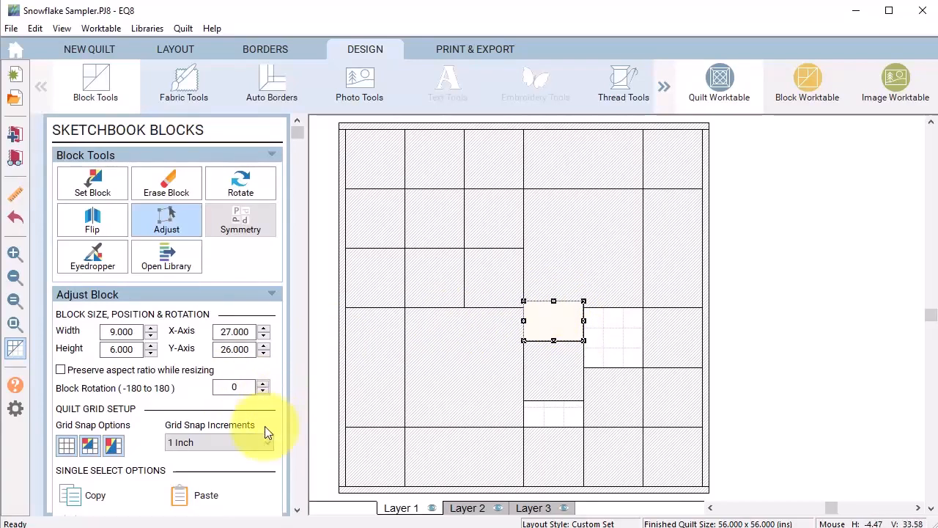
left_click_drag(553, 301, 550, 308)
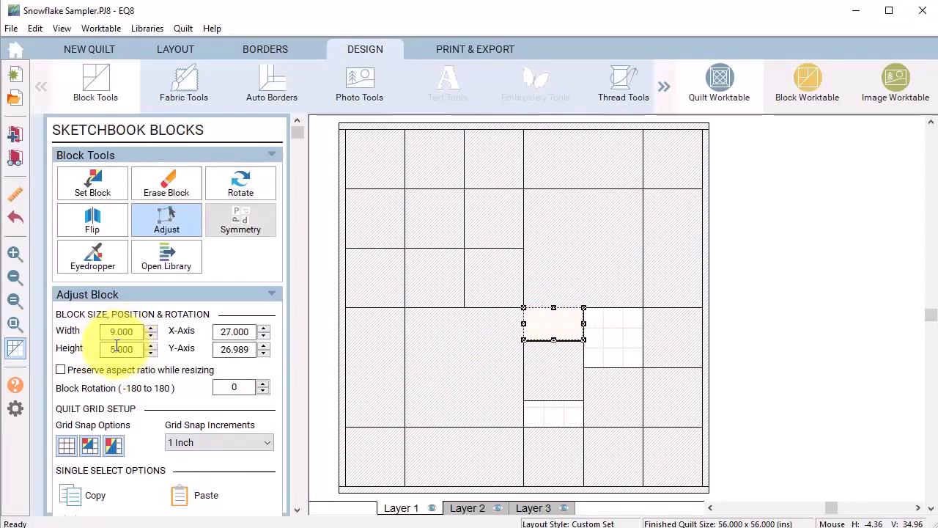
left_click_drag(554, 339, 557, 320)
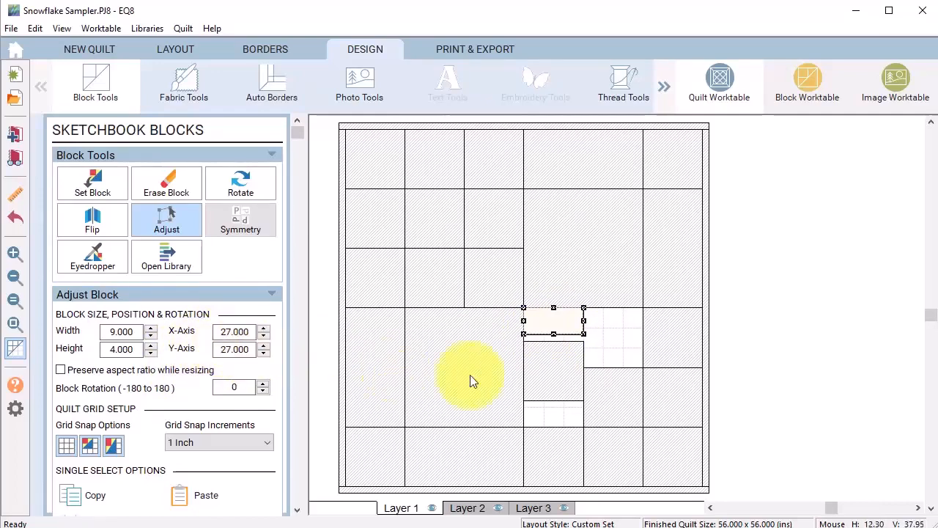
left_click(547, 372)
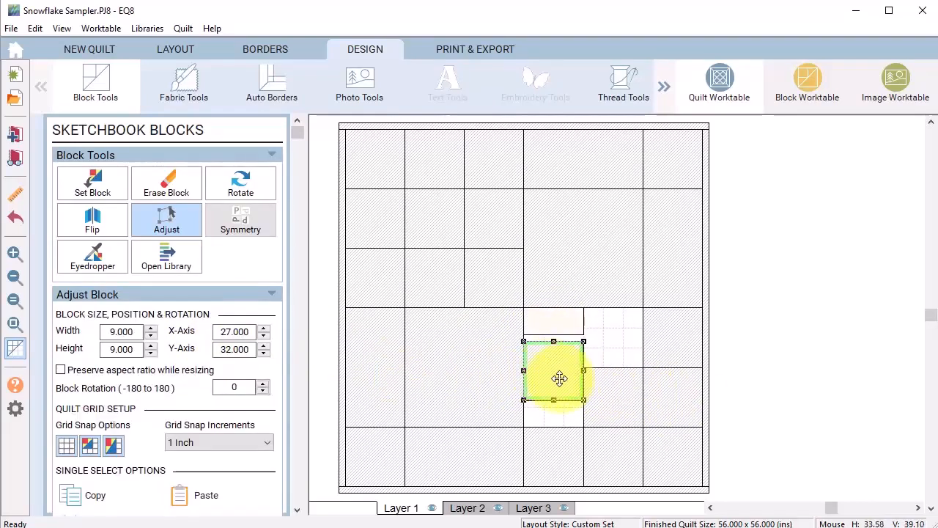
left_click_drag(559, 377, 550, 380)
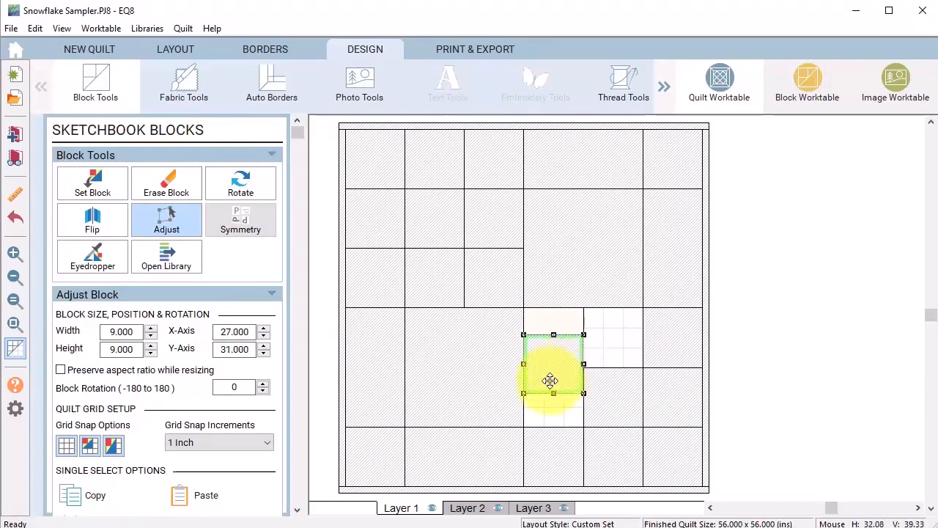
Copy the plain strip into the gap below the 9-inch square, making it 5 inches high at X 27, Y 40
left_click(571, 319)
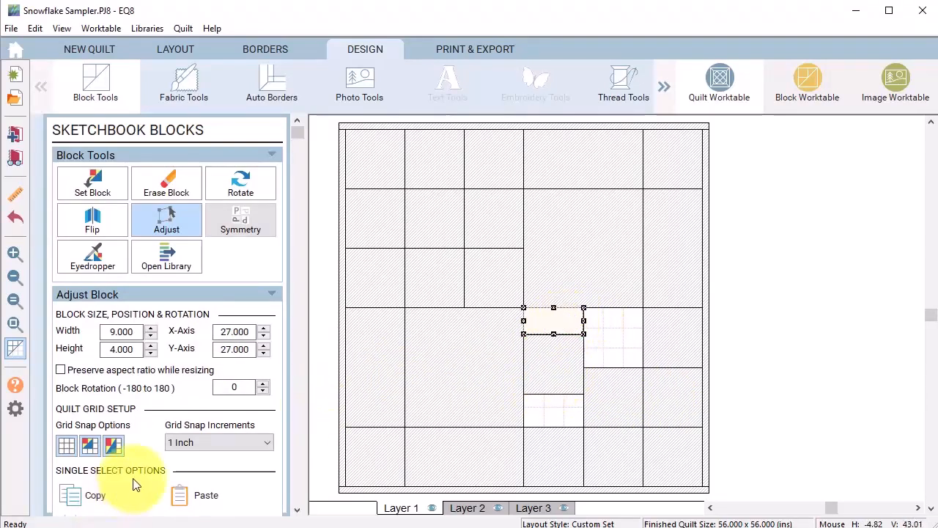
left_click(88, 495)
left_click(203, 494)
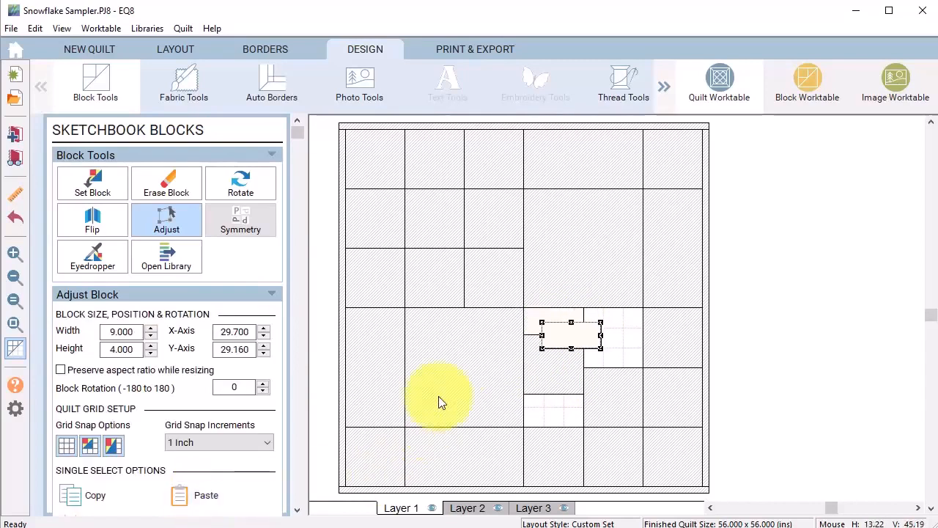
left_click_drag(580, 330, 553, 402)
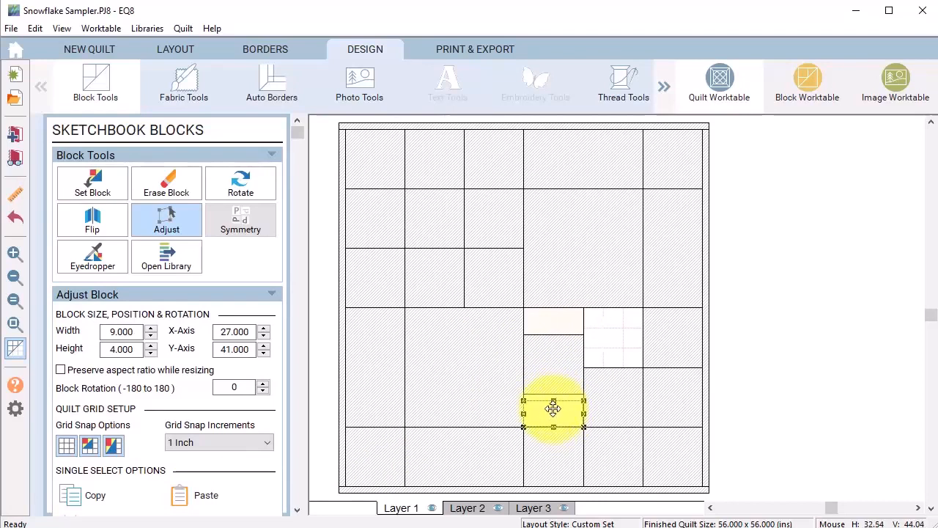
left_click_drag(552, 402, 553, 396)
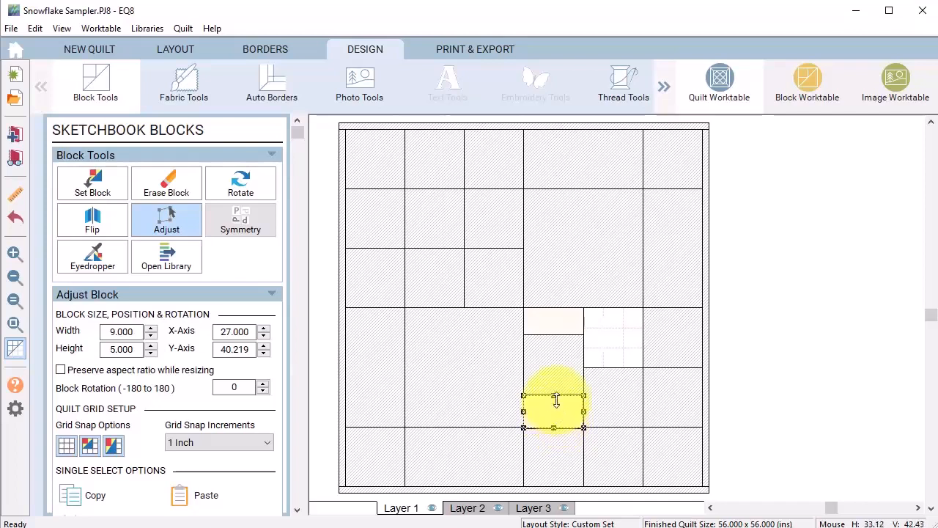
left_click_drag(555, 412, 557, 412)
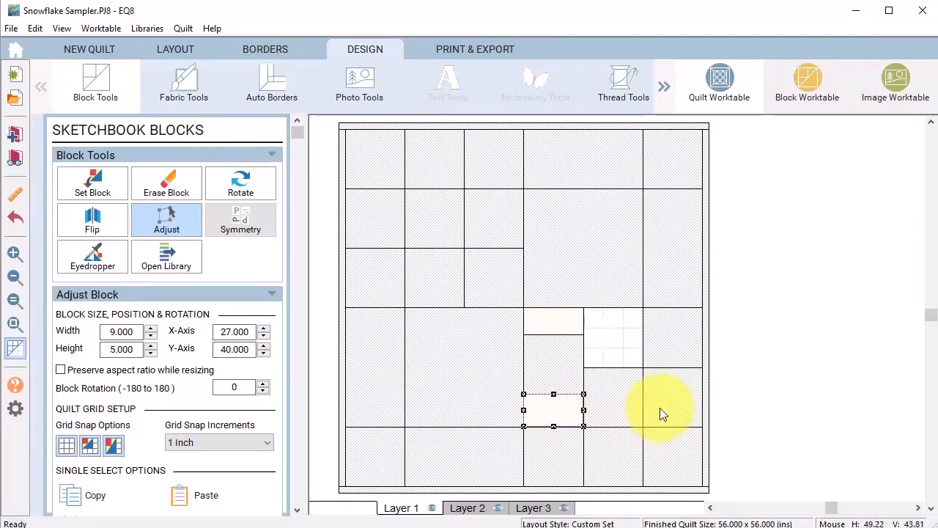
left_click(784, 360)
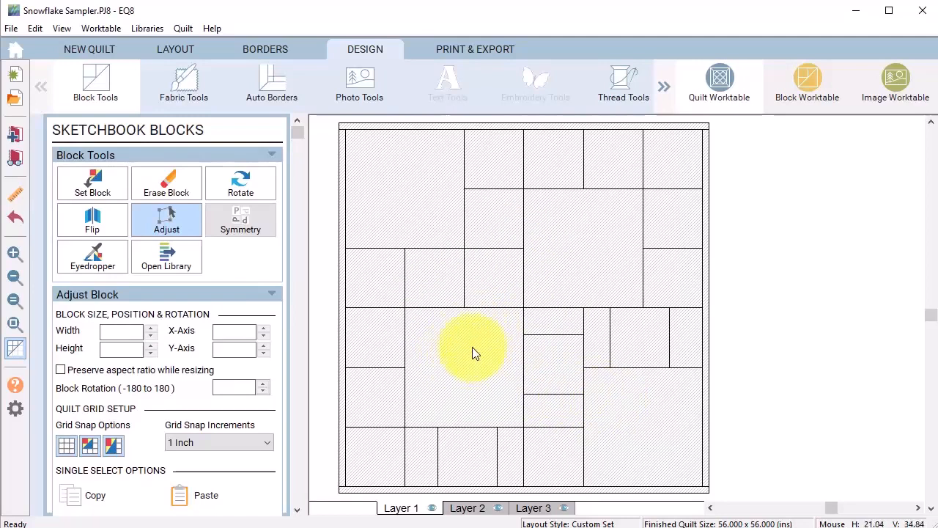
Set the feathered star block in the upper-left large space and the pale-petaled snowflake block in the upper-right large space
left_click(102, 183)
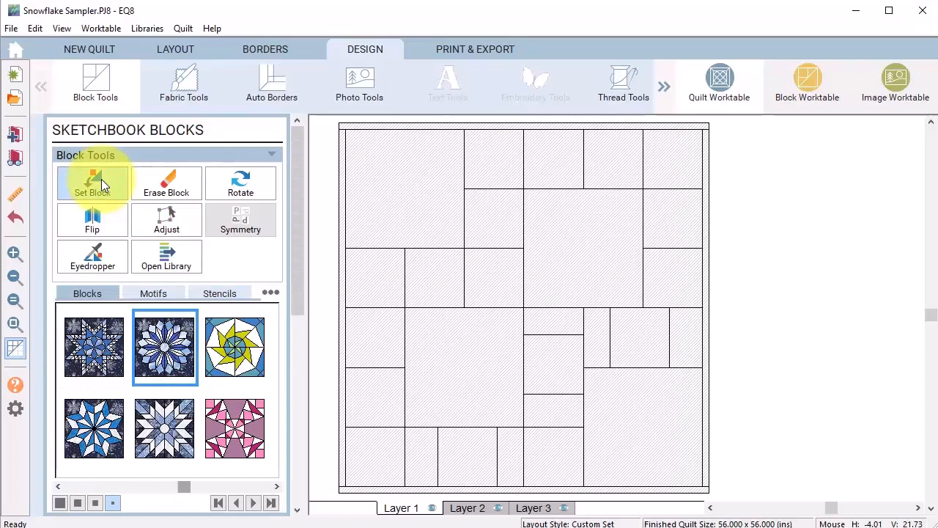
left_click(96, 356)
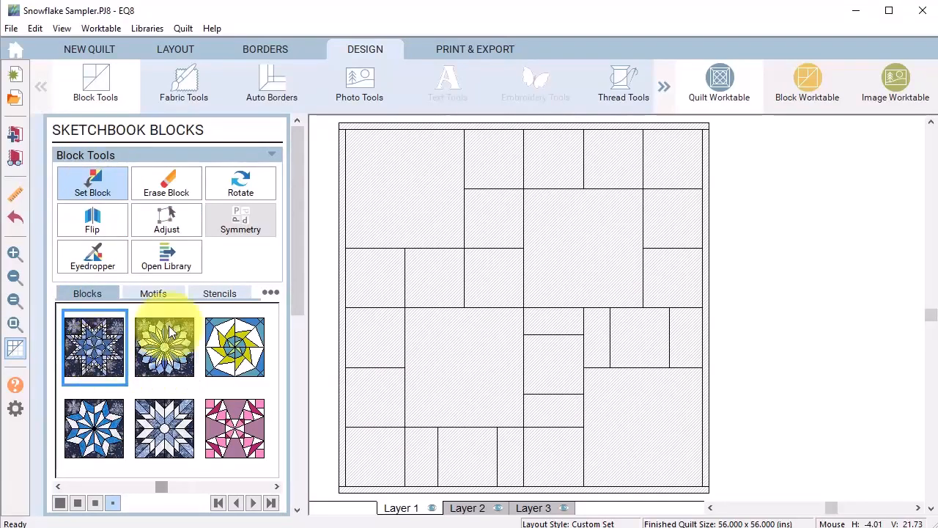
left_click(426, 179)
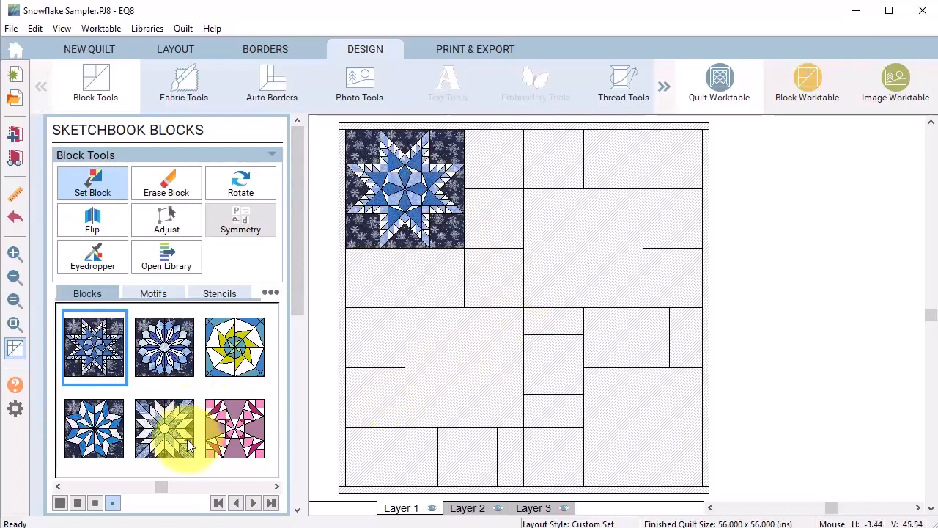
left_click_drag(159, 485, 140, 488)
left_click(96, 343)
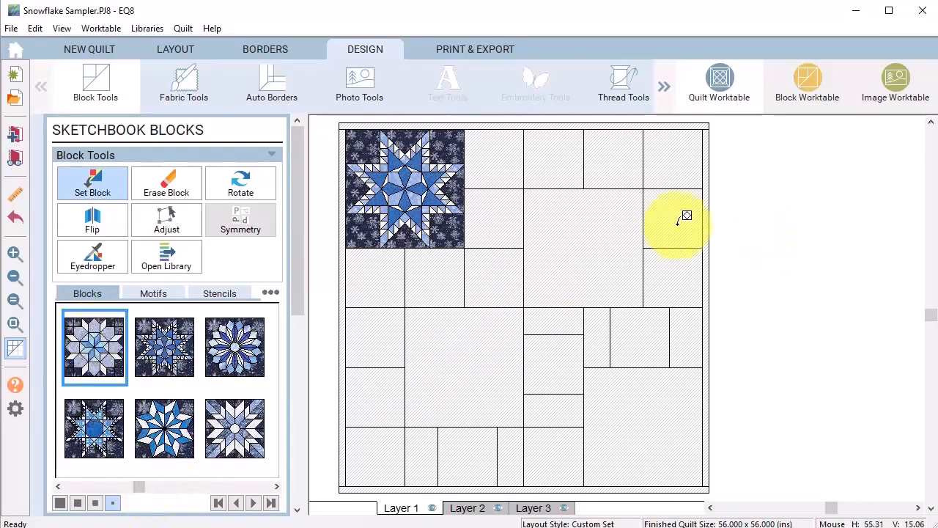
left_click(619, 226)
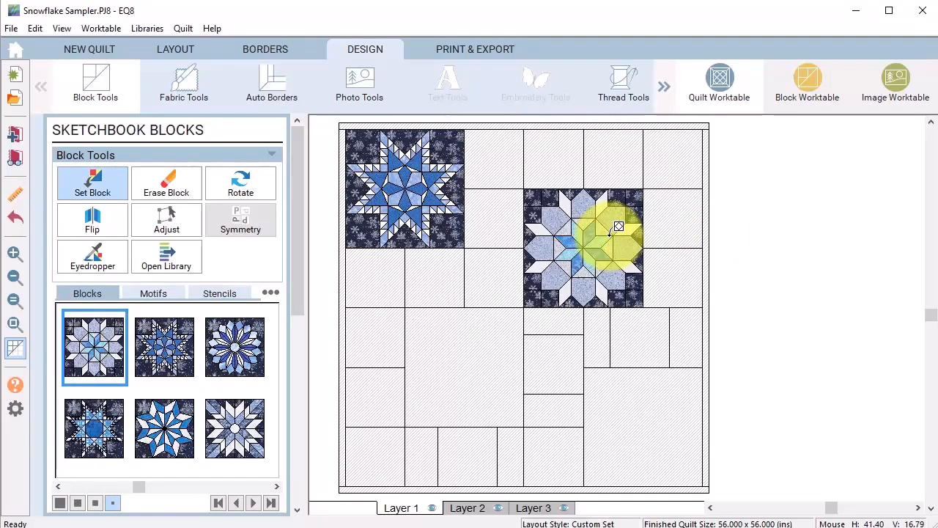
Set two different star blocks in the two lower large spaces and the spiderweb block in the small square above the left one
left_click(95, 429)
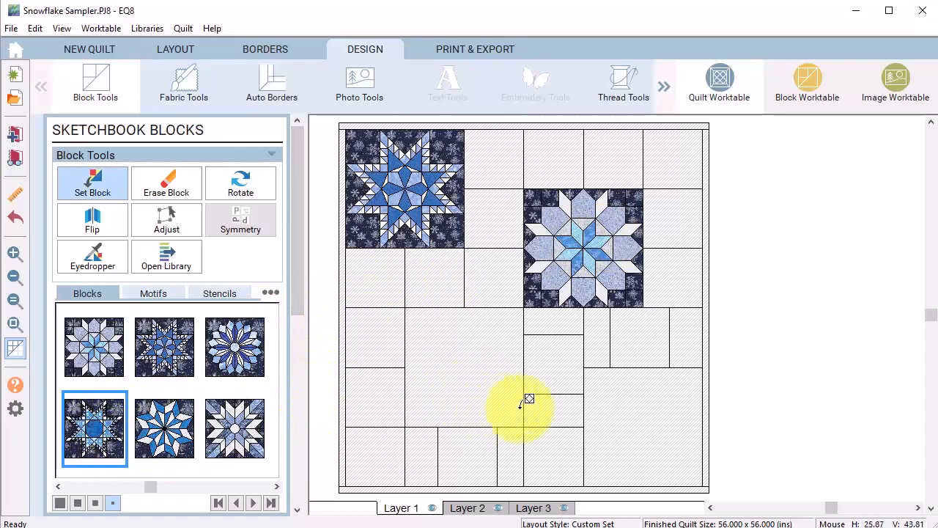
left_click(628, 403)
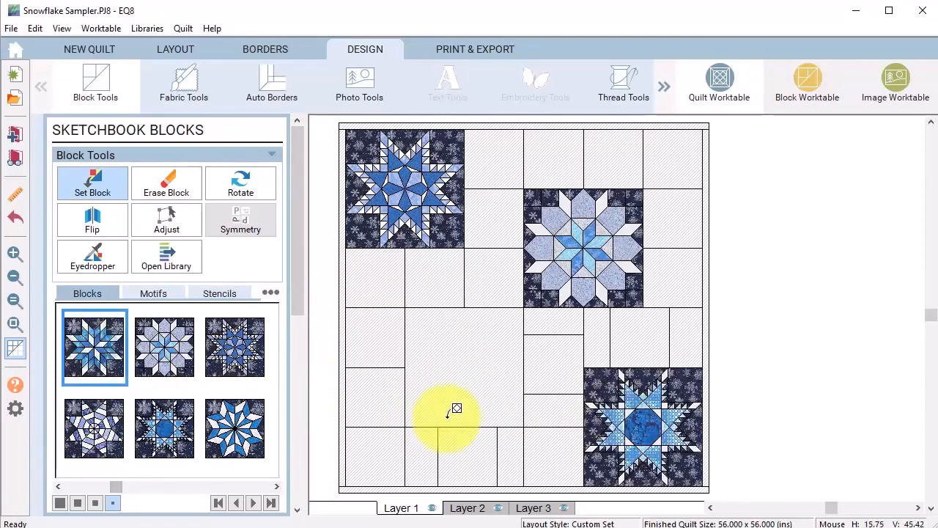
left_click(466, 392)
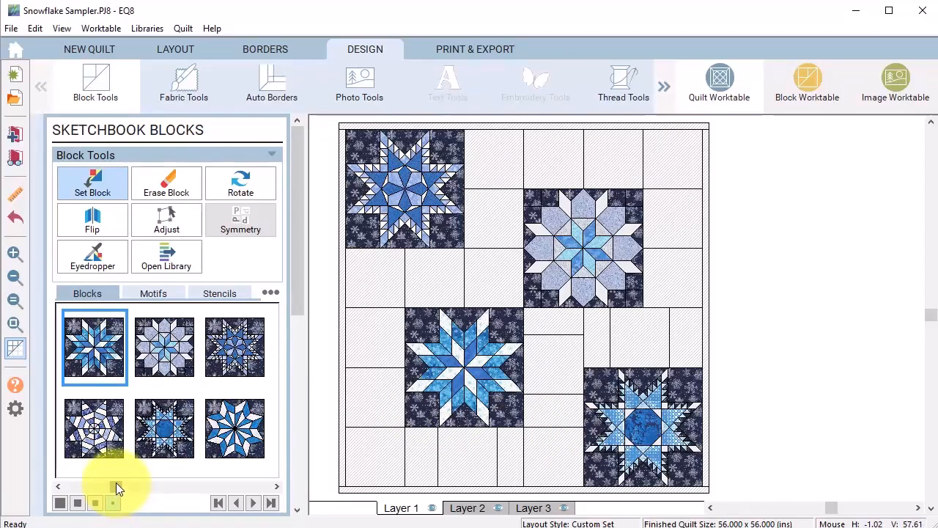
left_click(82, 431)
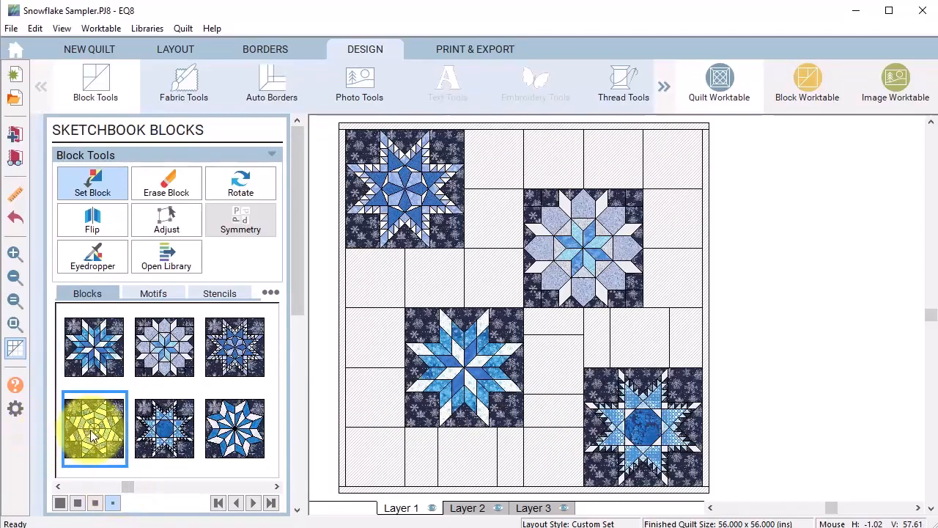
left_click(443, 272)
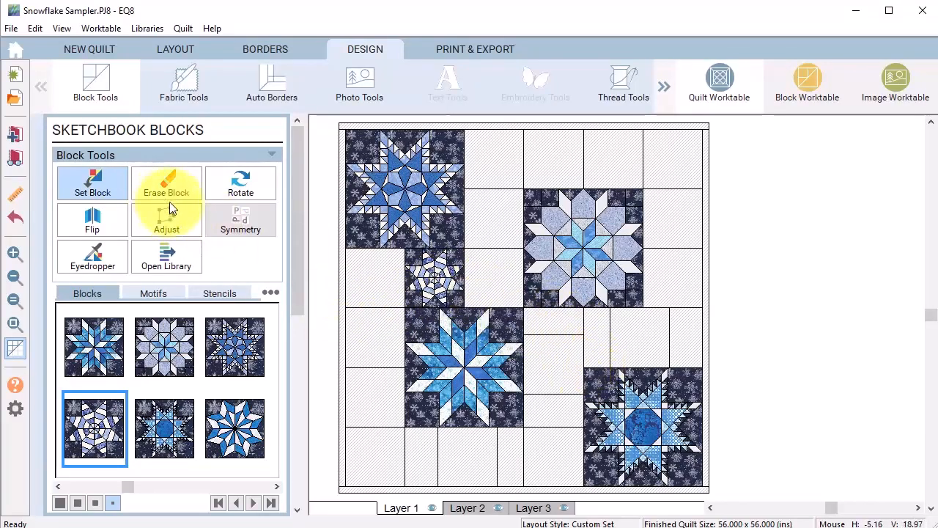
Sample the navy snowflake fabric from the background of the upper-left star block
left_click(186, 84)
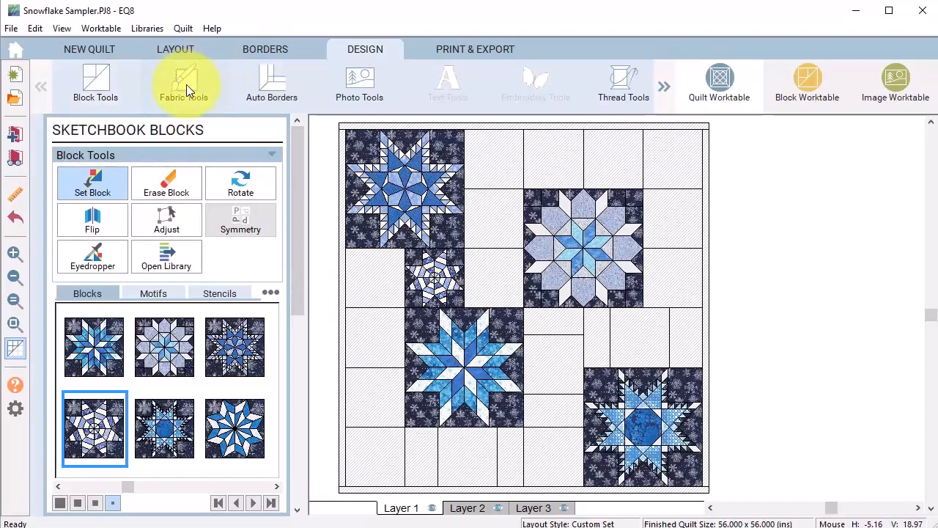
left_click(85, 224)
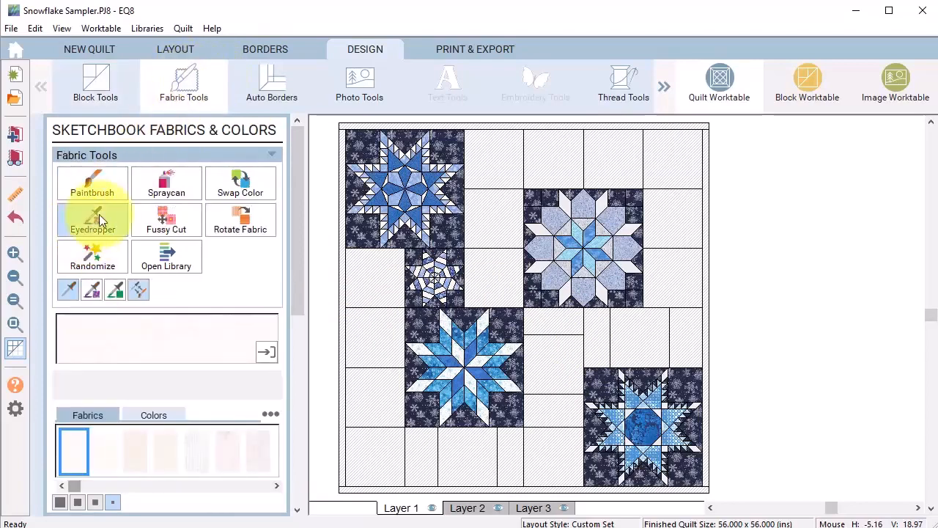
left_click(449, 229)
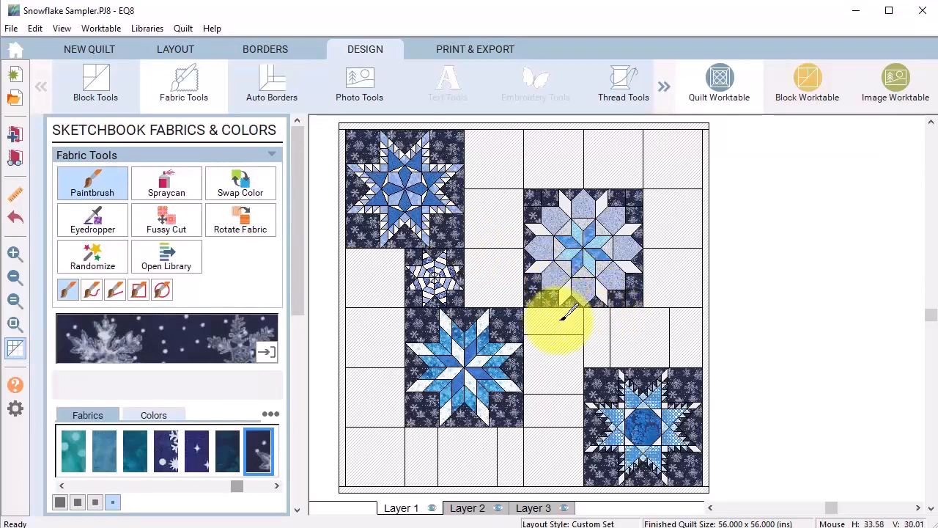
Paint the navy snowflake fabric onto the four narrow strips right of center and the top-row square beside the upper-left star block
left_click(84, 182)
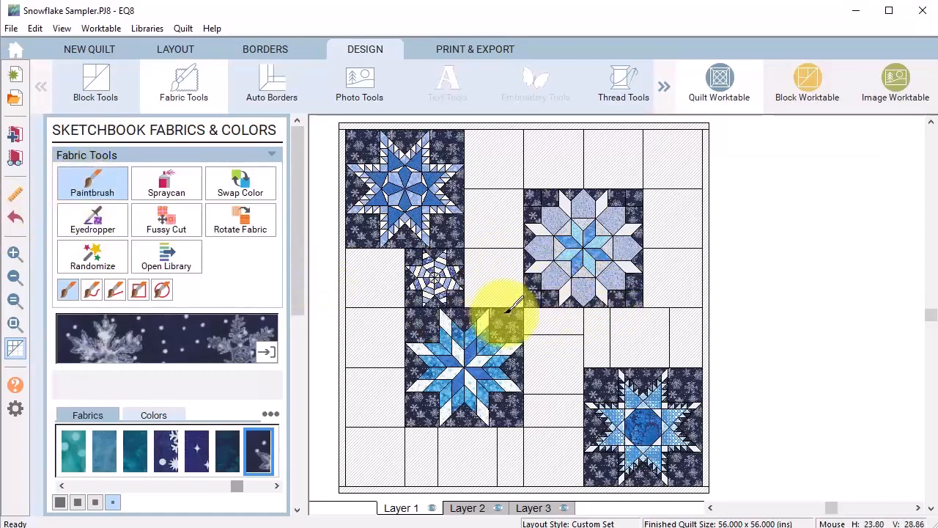
left_click(549, 320)
left_click(556, 408)
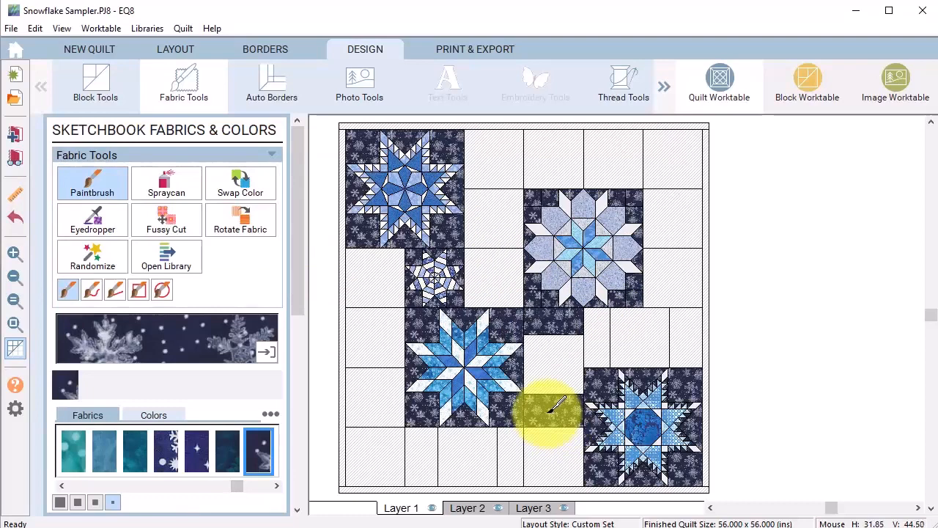
left_click(600, 333)
left_click(694, 325)
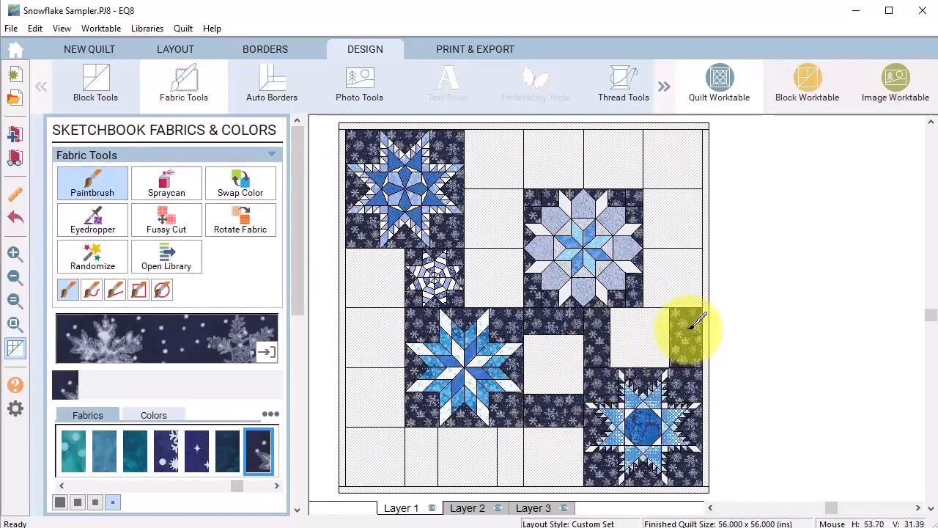
left_click(506, 154)
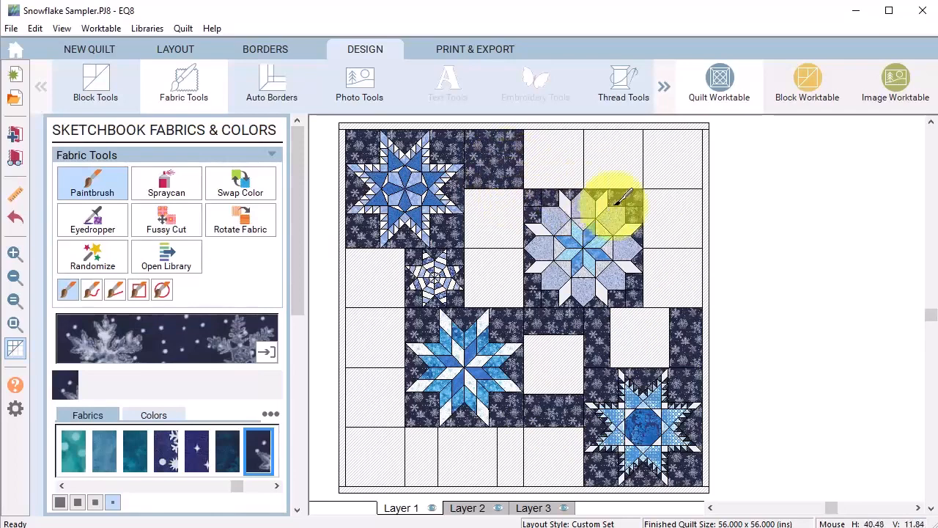
Paint the navy fabric onto the plain squares above and beside the large pale-petaled snowflake, and the left-column square below the upper-left star
left_click(629, 150)
left_click(666, 211)
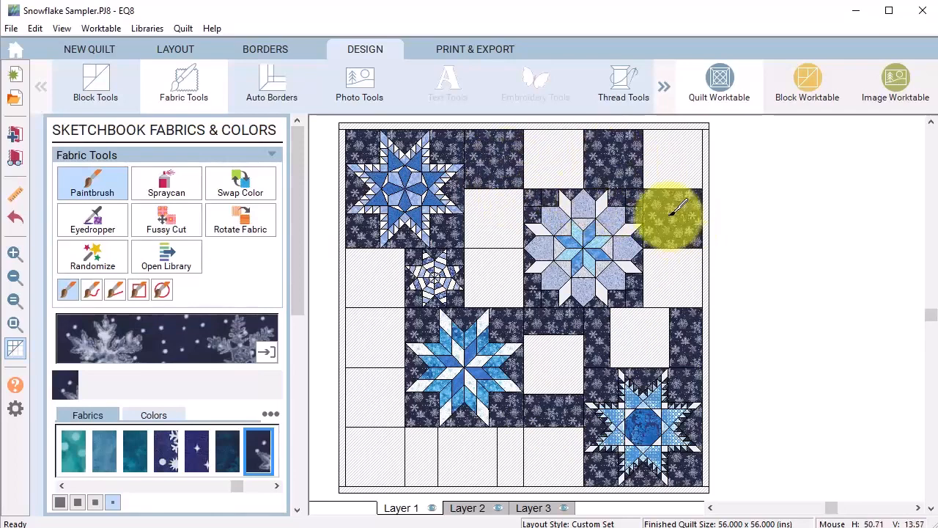
left_click(375, 274)
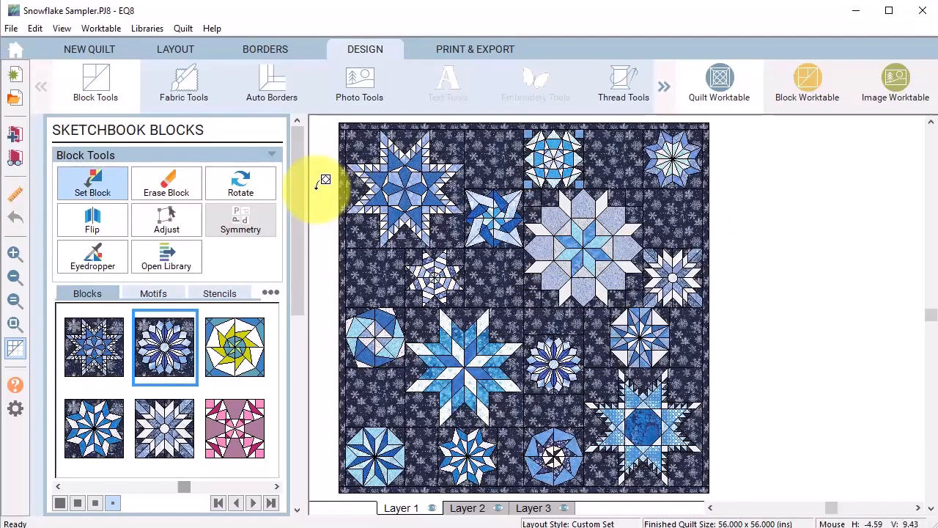
Add a second border around the quilt and give it the Big & Little Points Out style
left_click(253, 50)
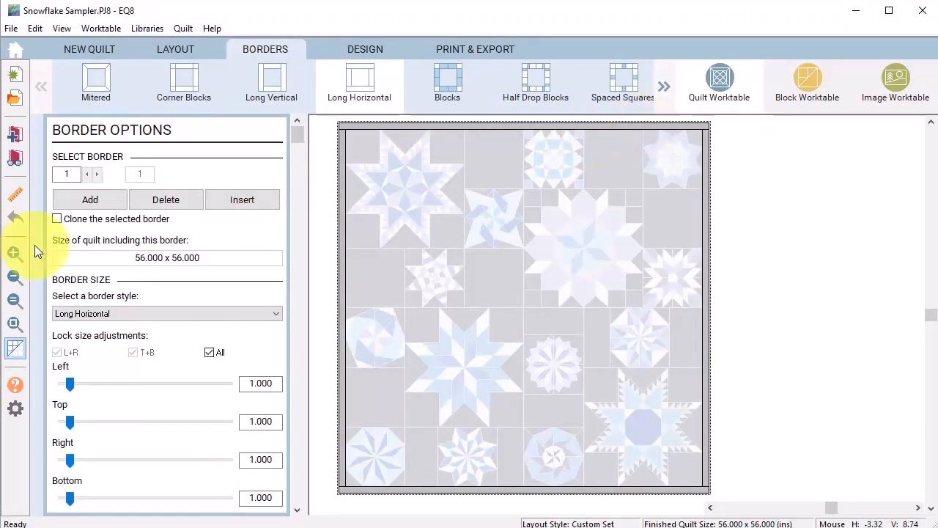
left_click(90, 204)
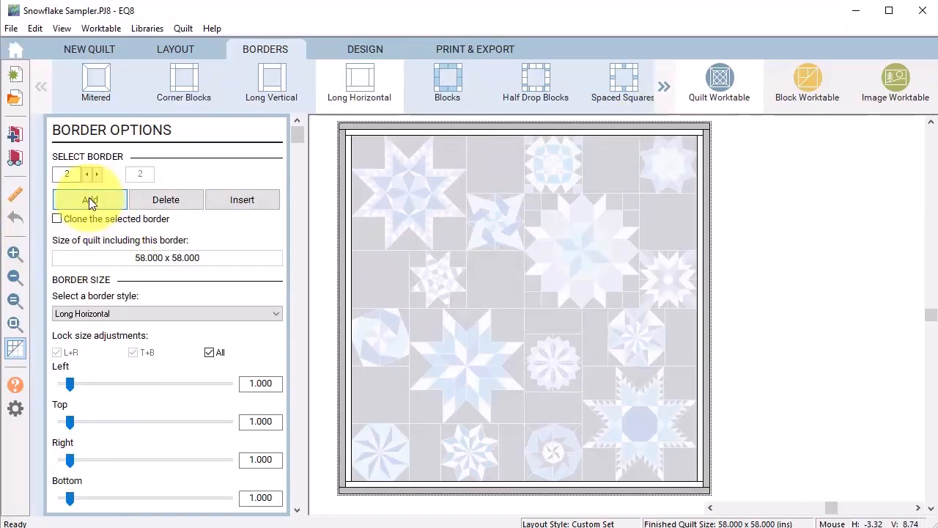
left_click(665, 88)
left_click(665, 88)
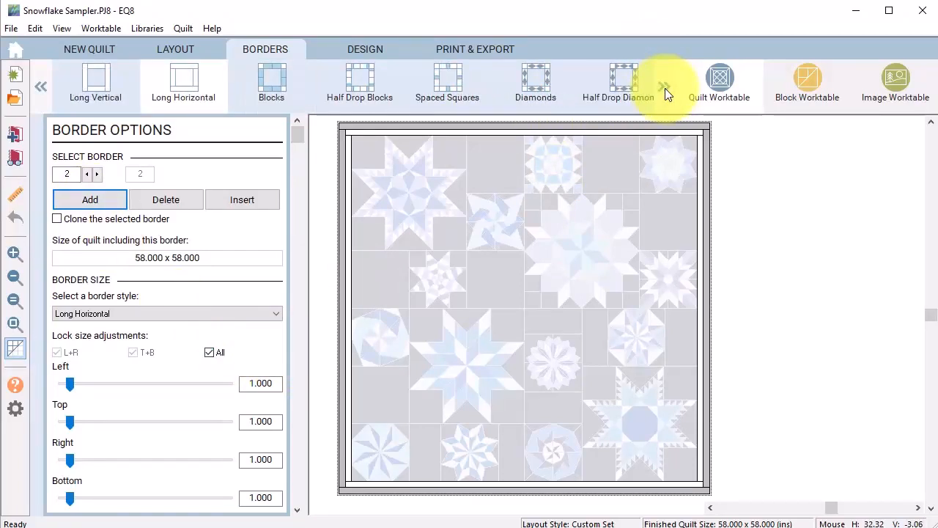
left_click(665, 88)
left_click(665, 88)
left_click(665, 88)
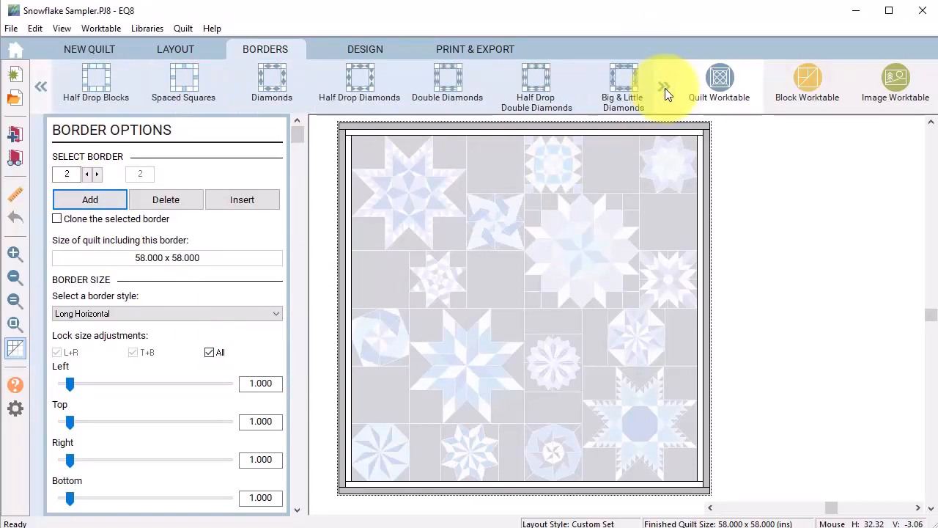
left_click(665, 88)
left_click(664, 88)
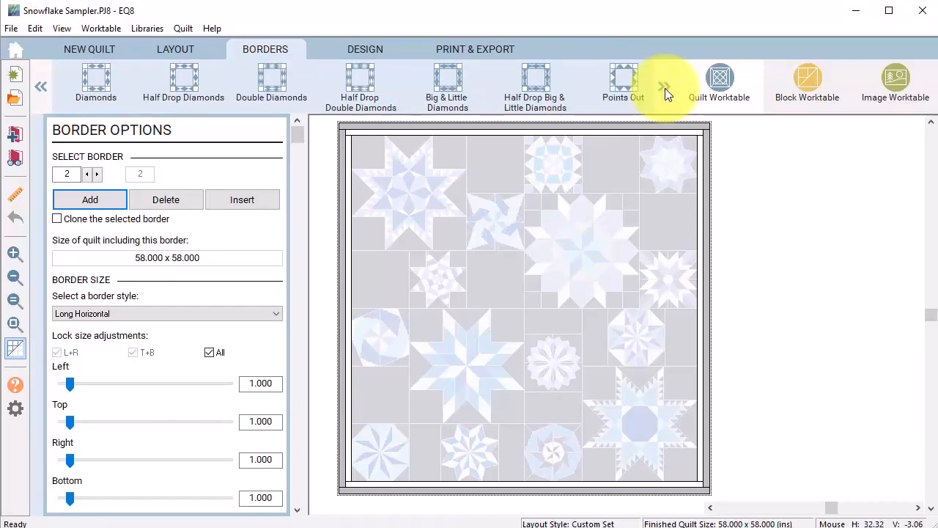
left_click(665, 87)
left_click(664, 87)
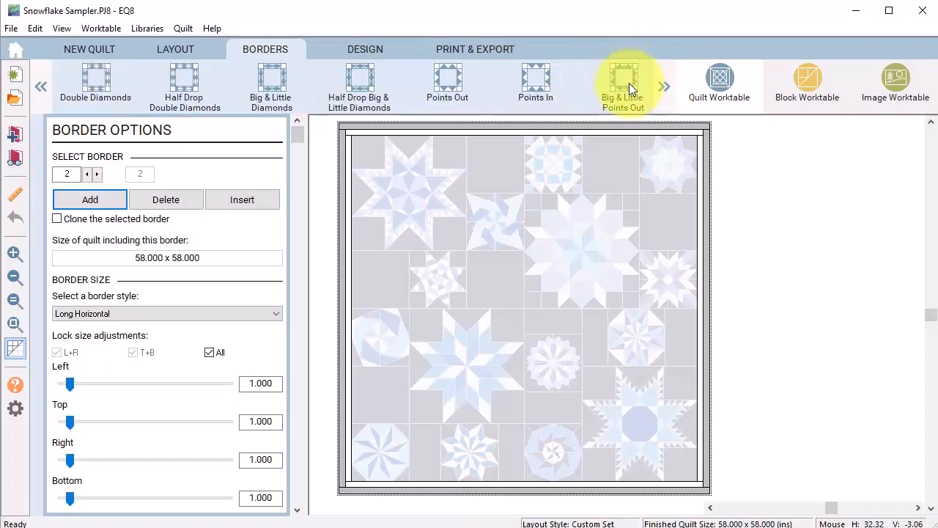
left_click(624, 87)
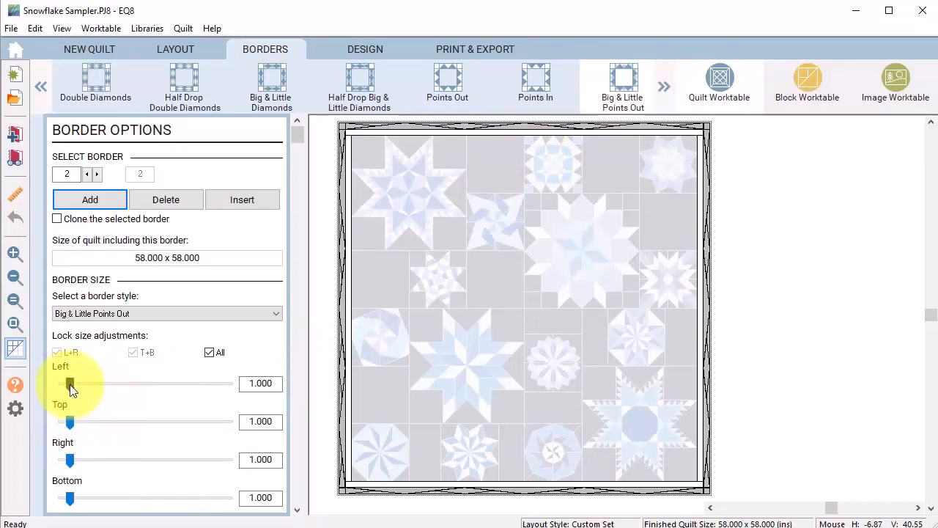
Widen the second border to 4.000 inches on all four sides
left_click_drag(70, 383, 98, 387)
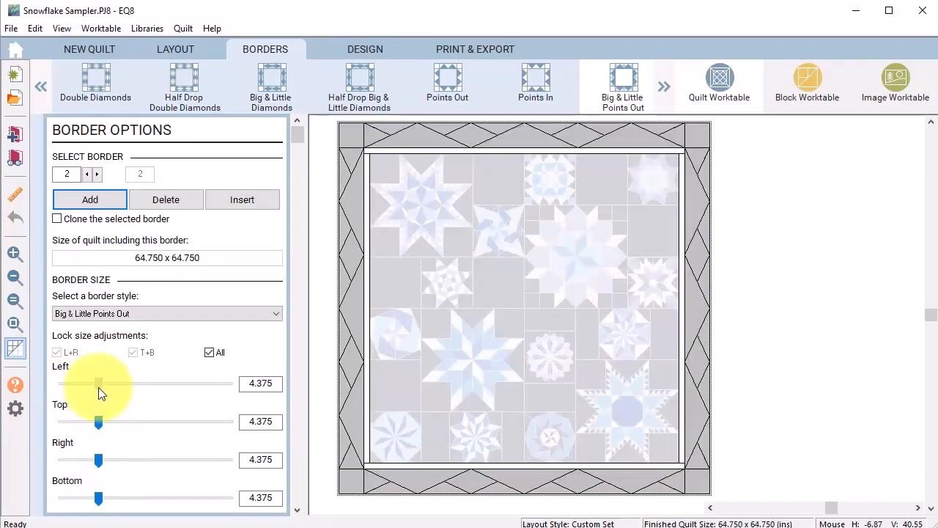
left_click(89, 384)
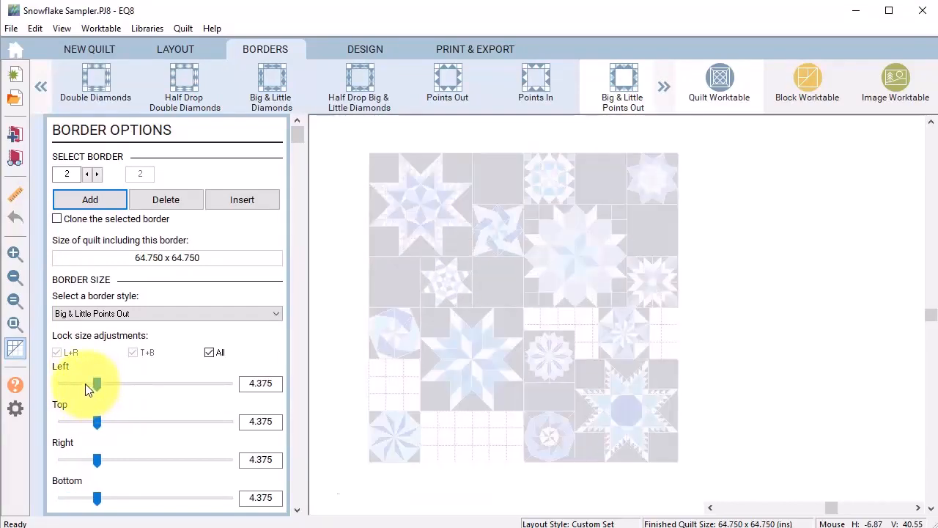
left_click(84, 384)
left_click(84, 385)
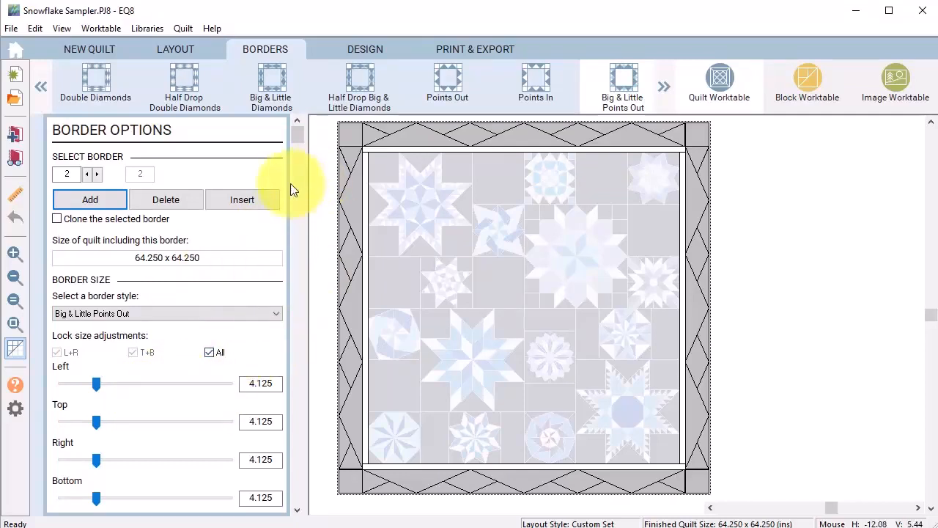
left_click(79, 384)
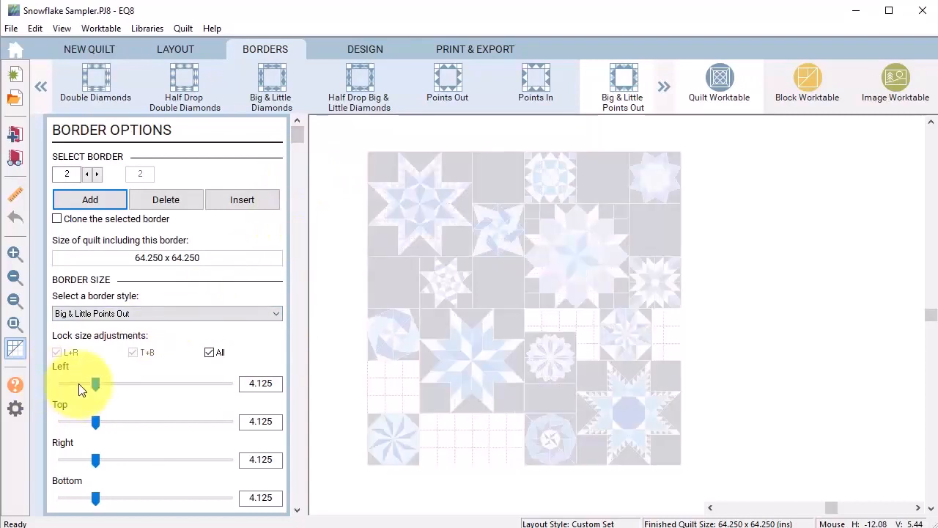
Set the second border's block count to 12 horizontally and 12 vertically
mouse_move(298, 133)
left_mouse_down()
mouse_move(293, 260)
mouse_move(319, 432)
mouse_move(307, 482)
left_mouse_up()
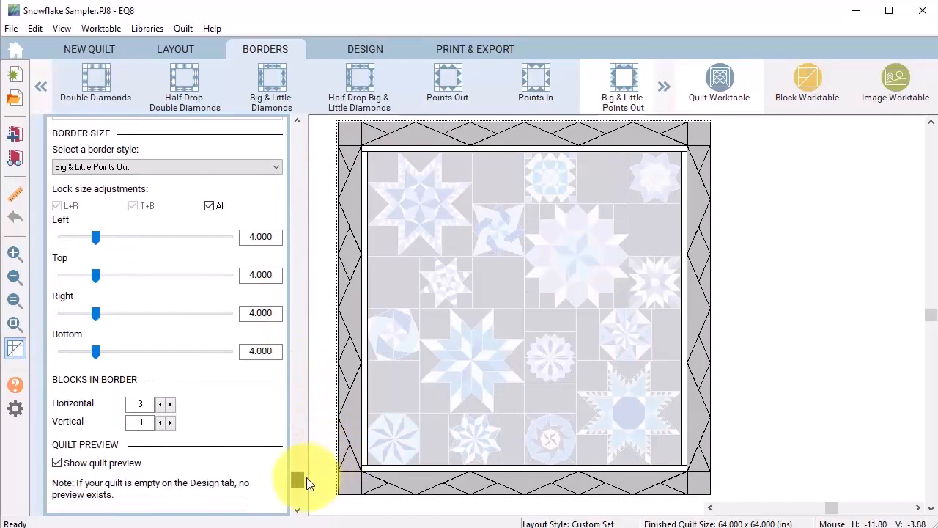
left_click(170, 404)
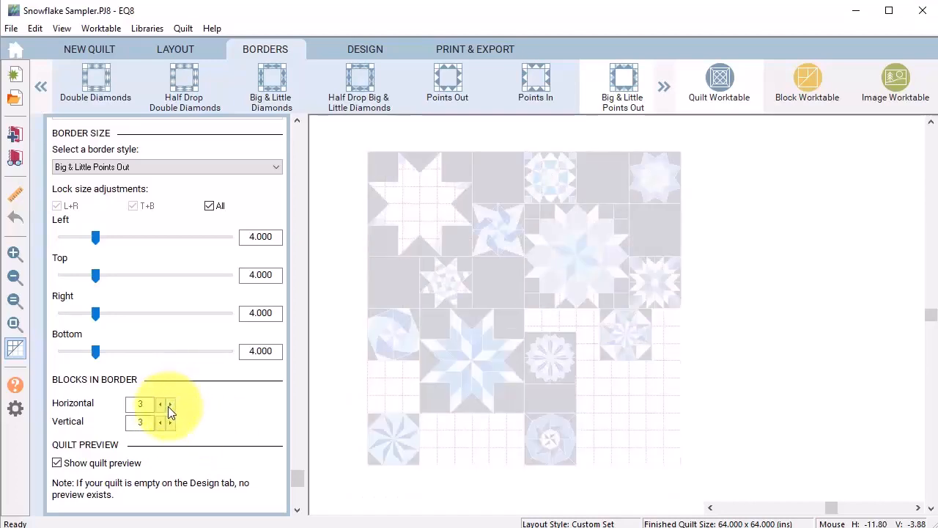
left_click_drag(129, 420, 156, 423)
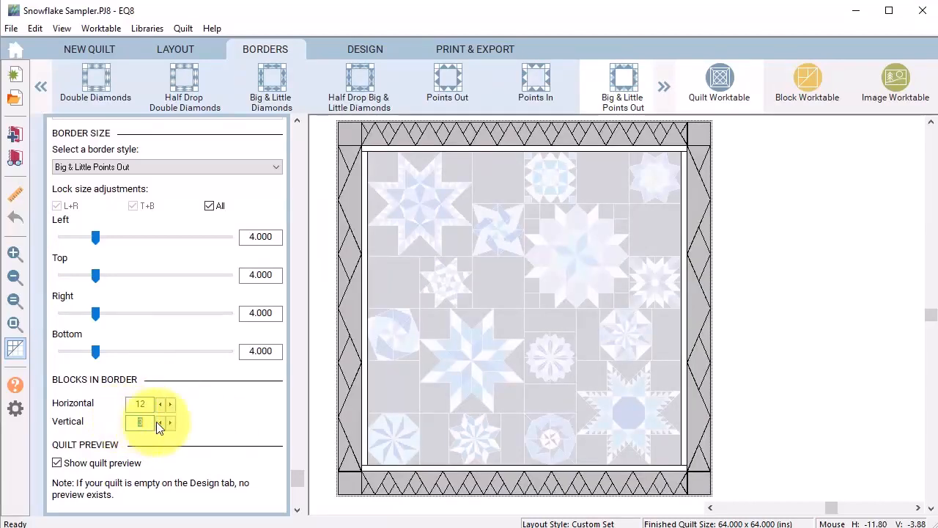
type("12")
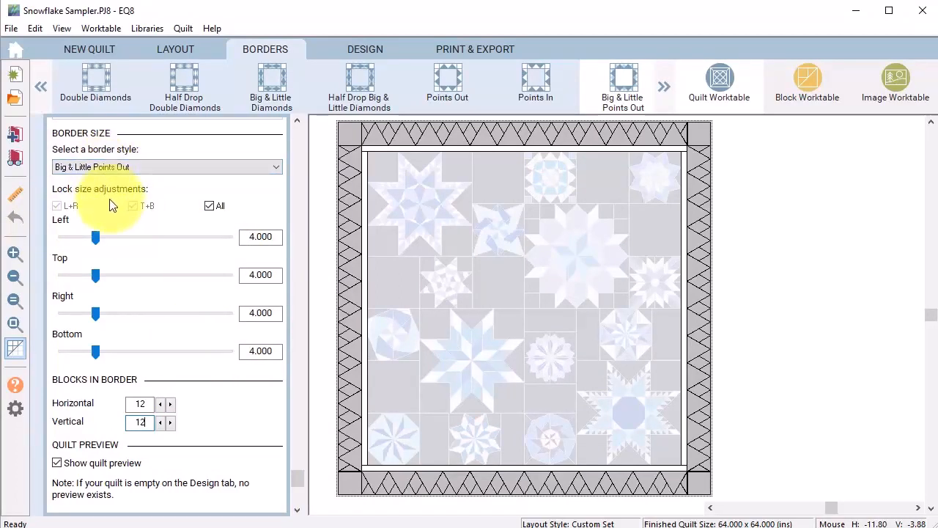
Add a third, outermost border in the Long Horizontal style and return to designing the quilt
left_click_drag(297, 499, 299, 128)
left_click(77, 200)
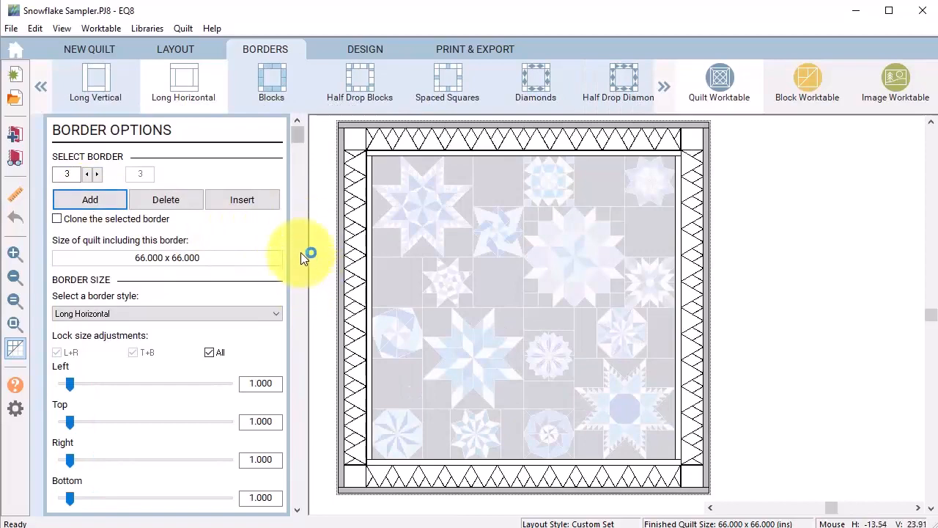
left_click(362, 47)
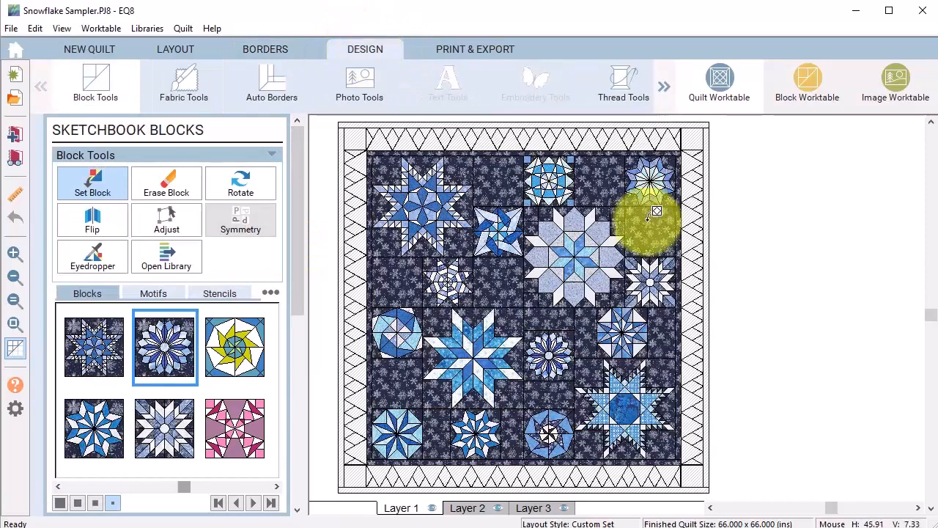